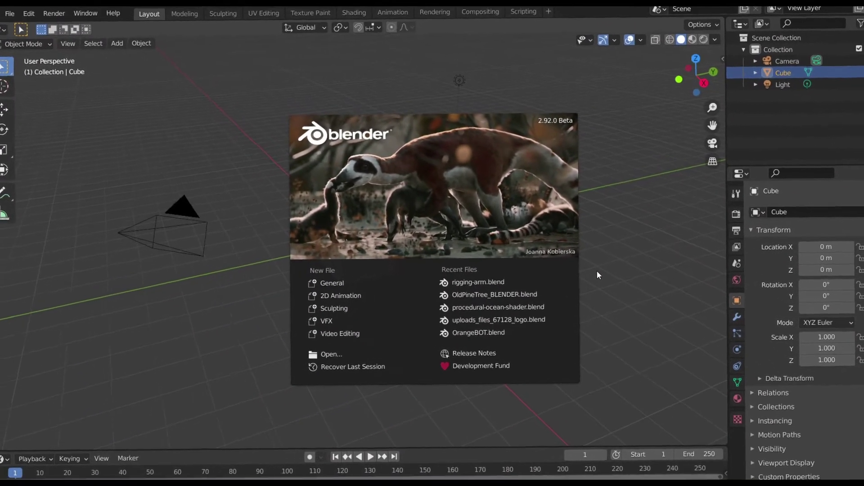
pyautogui.click(605, 268)
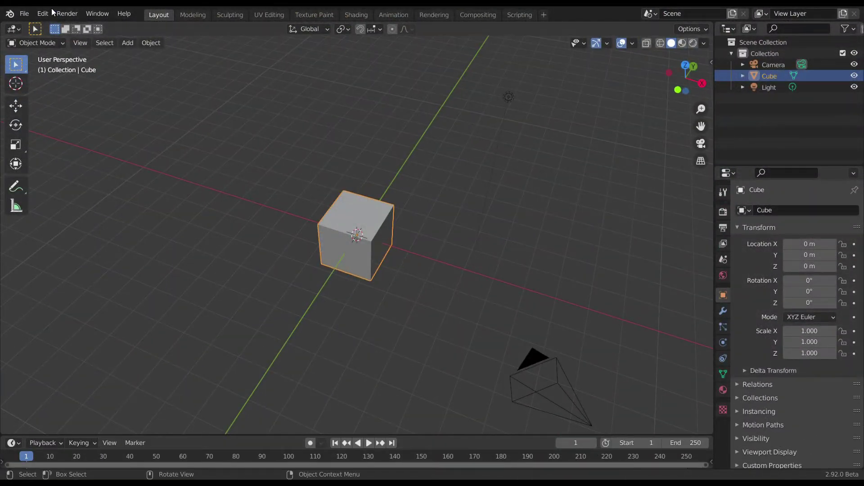
pyautogui.click(23, 13)
pyautogui.click(39, 40)
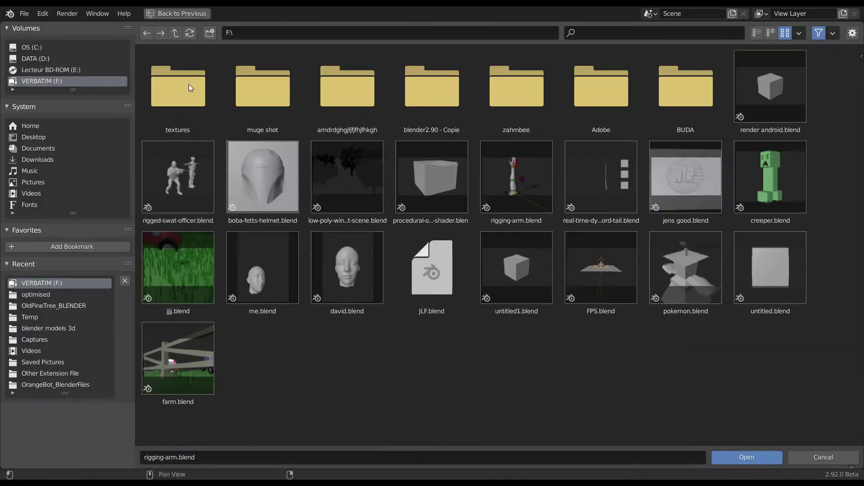
pyautogui.click(806, 456)
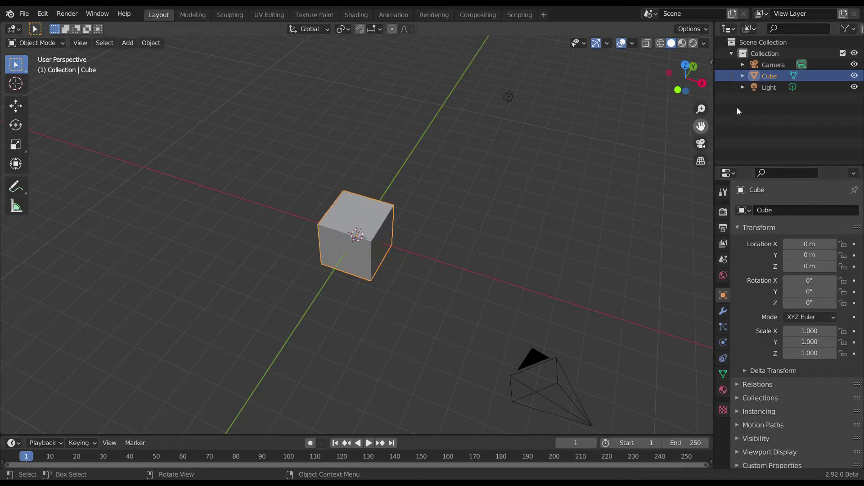
# Recover the auto-saved file rigging-arm_1476_autosave.blend and switch to its Layout.001 workspace
pyautogui.click(24, 14)
pyautogui.moveTo(37, 72)
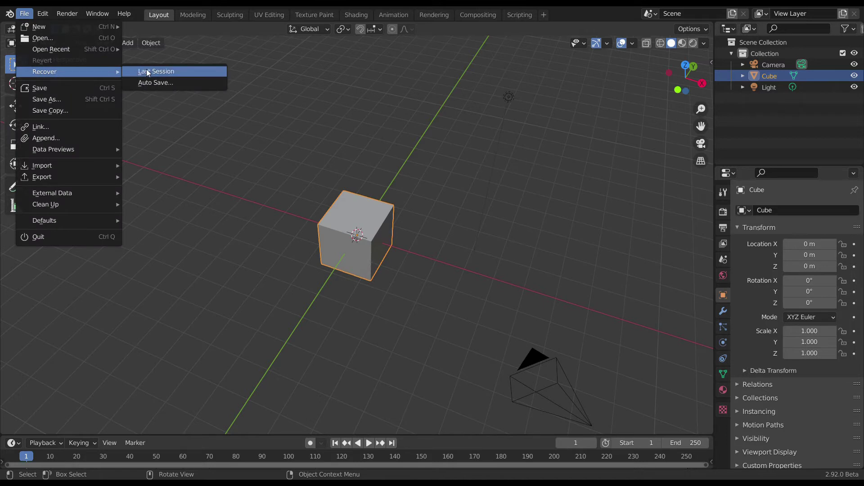
pyautogui.click(150, 84)
pyautogui.click(197, 62)
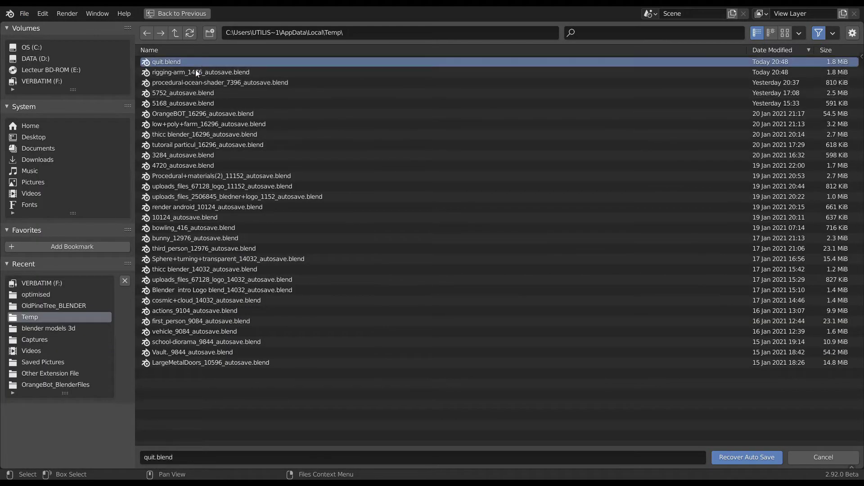
pyautogui.click(196, 72)
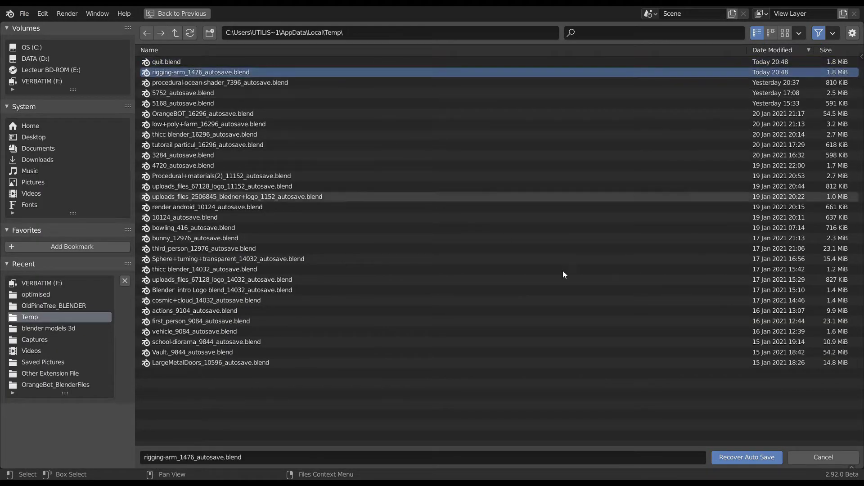
pyautogui.click(736, 458)
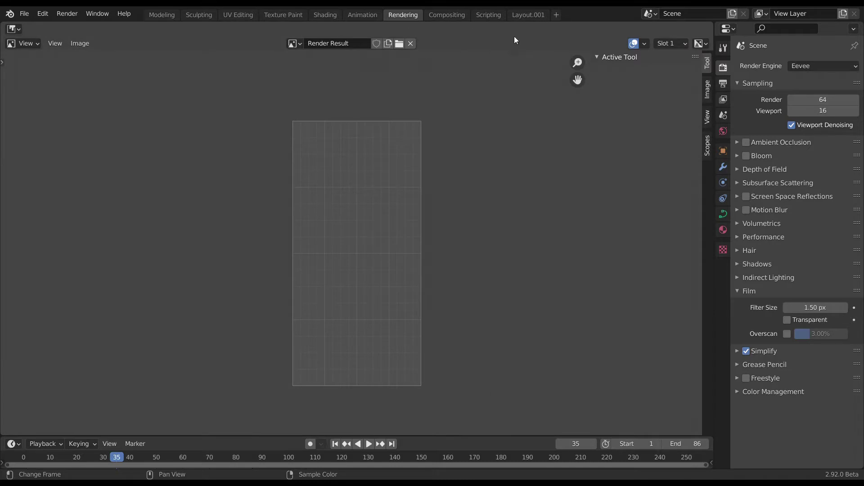
pyautogui.click(529, 16)
# Add a mesh plane at the base of the arm and rotate it 90° about its X axis to stand upright
pyautogui.moveTo(350, 221); pyautogui.dragTo(400, 255, button='middle')
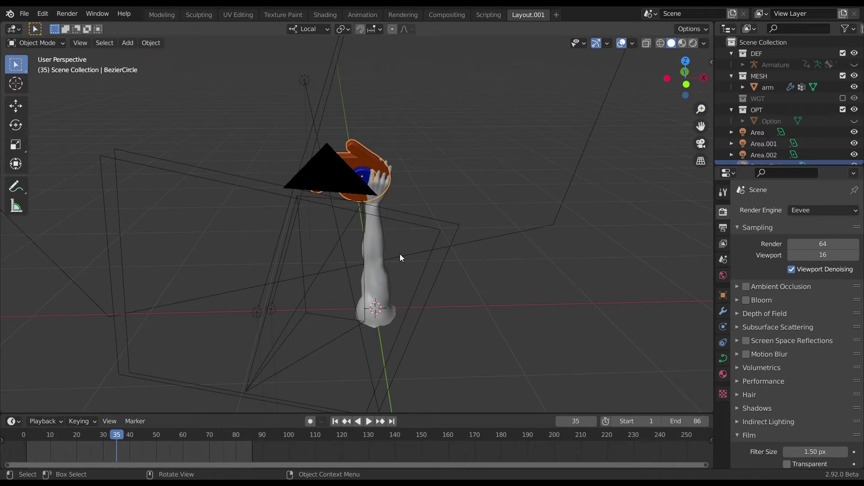
pyautogui.moveTo(403, 234); pyautogui.dragTo(397, 258, button='middle')
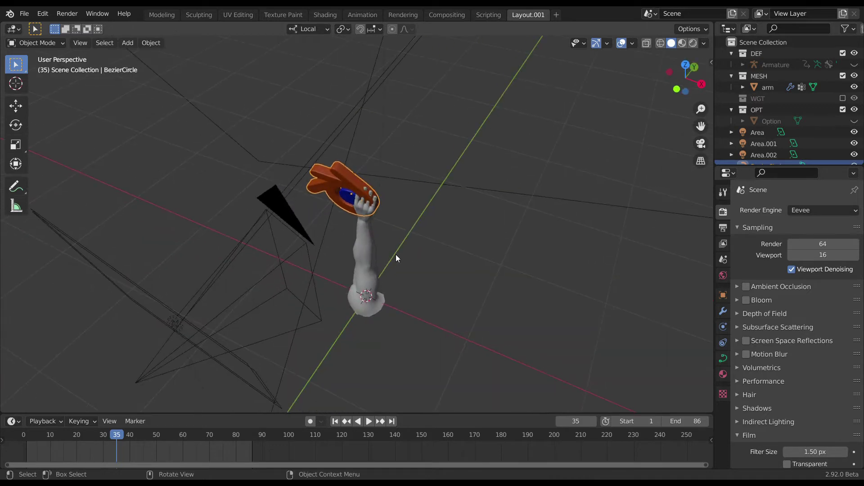
pyautogui.hotkey('shift', 'a')
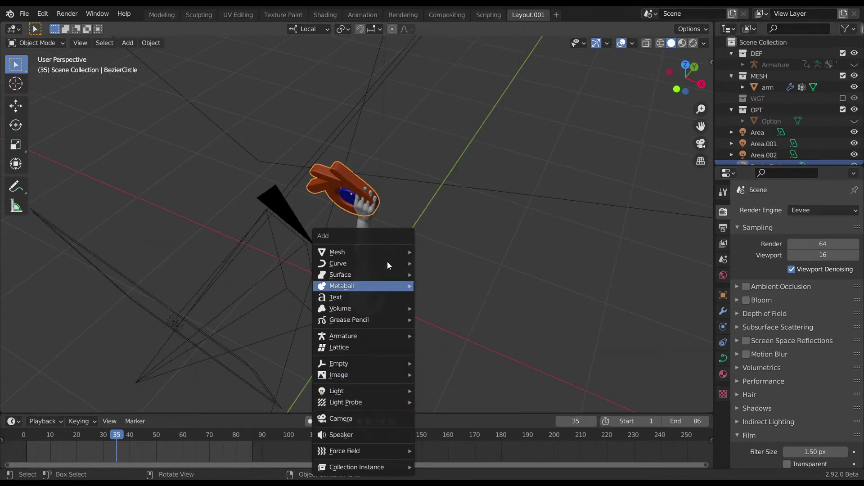
pyautogui.moveTo(351, 252)
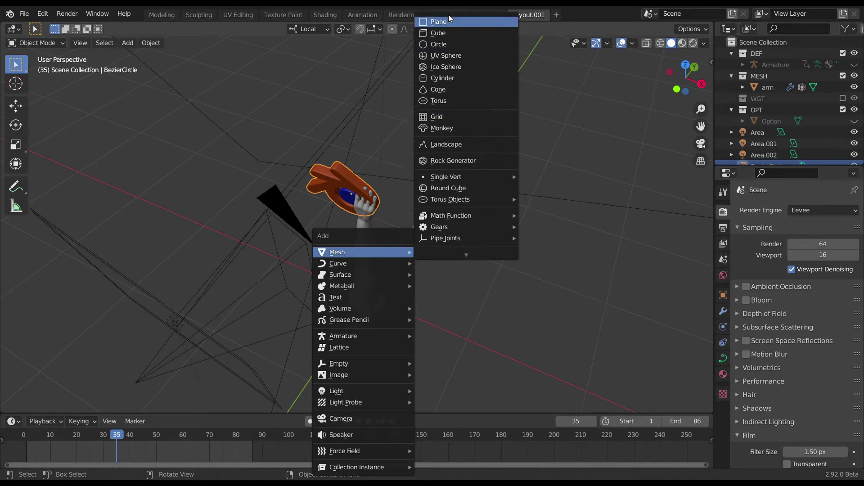
pyautogui.click(448, 20)
pyautogui.press('r')
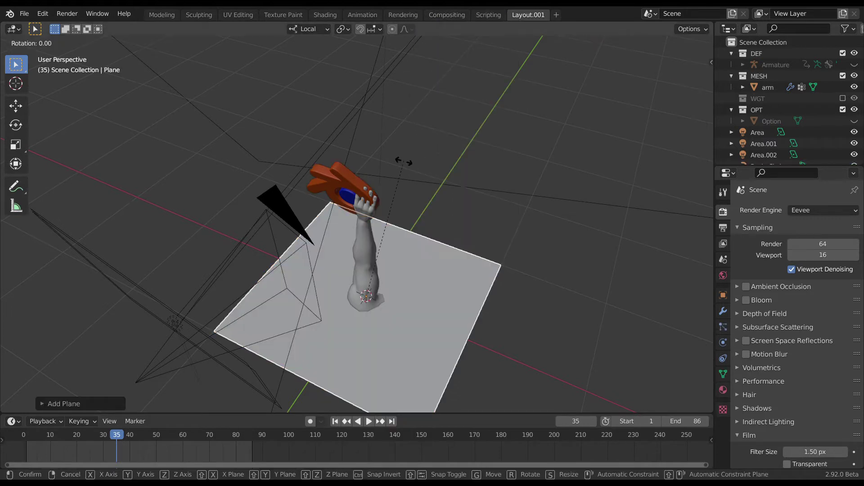
pyautogui.press('x')
pyautogui.write('90')
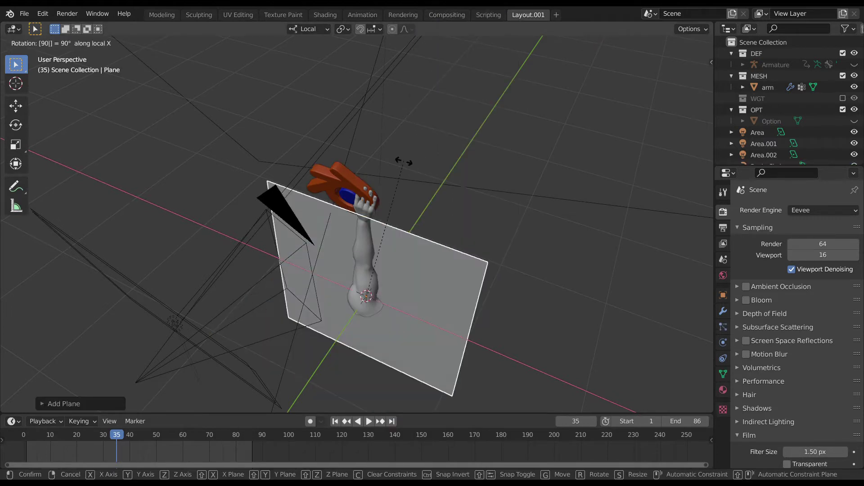
pyautogui.press('Return')
# Scale the upright plane up uniformly and move it behind the arm and logo as a backdrop
pyautogui.press('s')
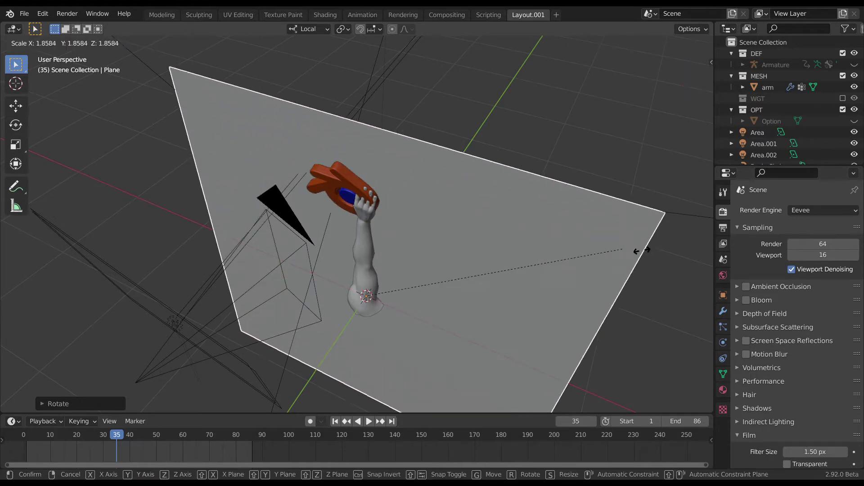
pyautogui.click(580, 256)
pyautogui.press('g')
pyautogui.click(630, 270)
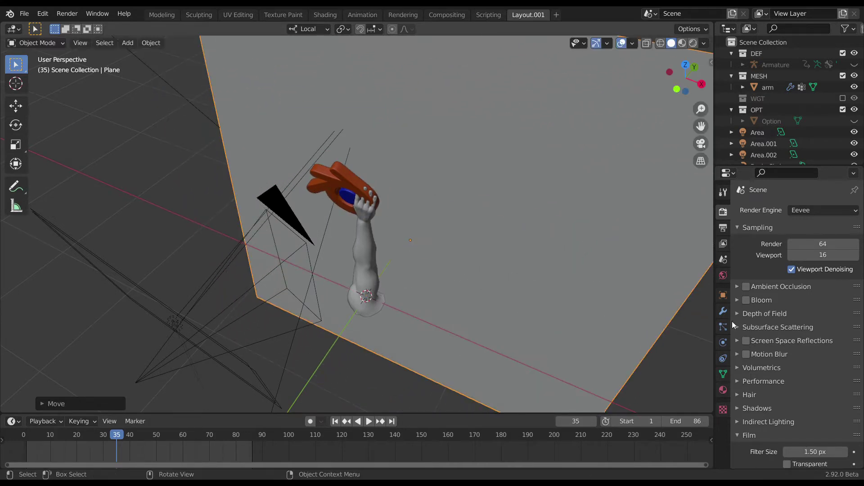
# Create a new material on the backdrop plane and set its base color to bright green
pyautogui.click(723, 390)
pyautogui.click(796, 261)
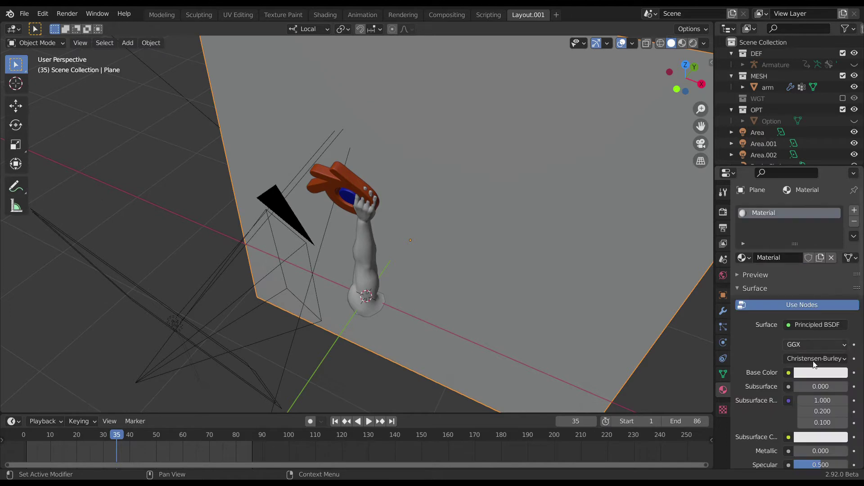
pyautogui.click(821, 373)
pyautogui.click(755, 235)
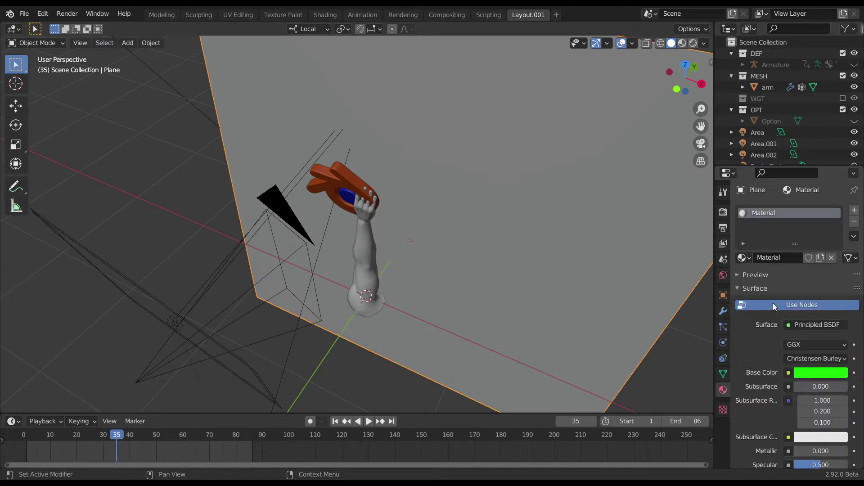
# Show the scene through the camera in rendered shading and set the green material's Metallic value to 1.000
pyautogui.moveTo(399, 237); pyautogui.dragTo(400, 240, button='middle')
pyautogui.press('KP_0')
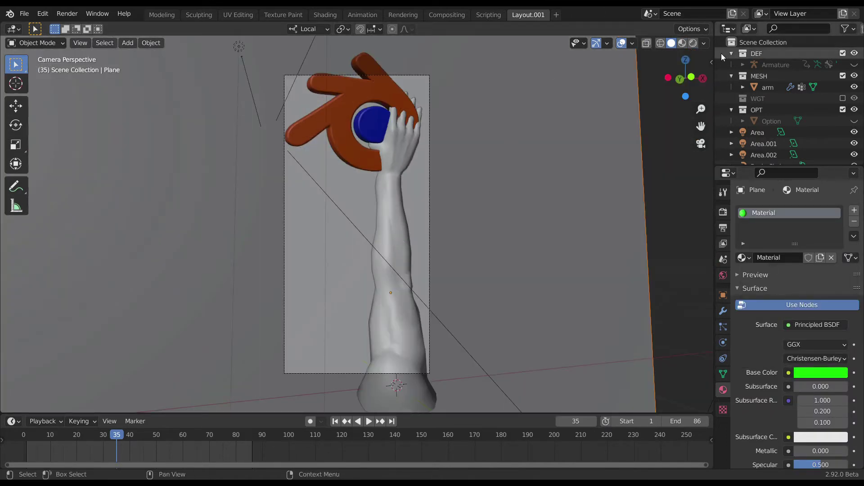
pyautogui.click(695, 42)
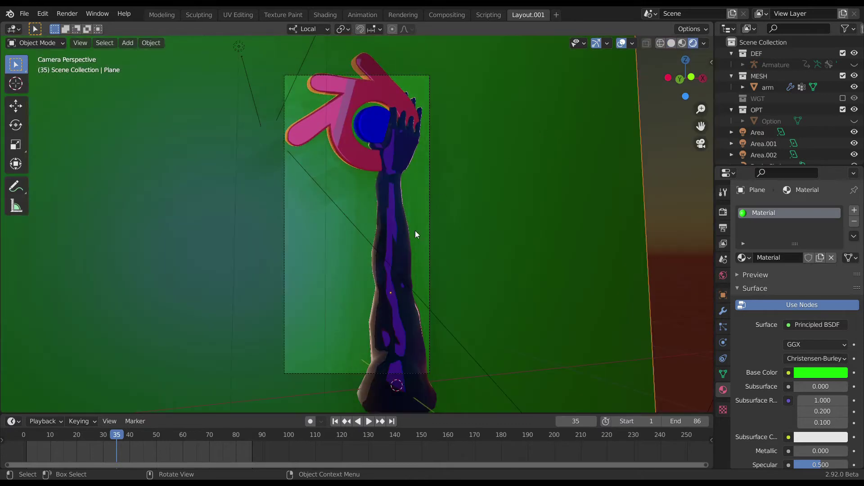
pyautogui.scroll(-3, 796, 399)
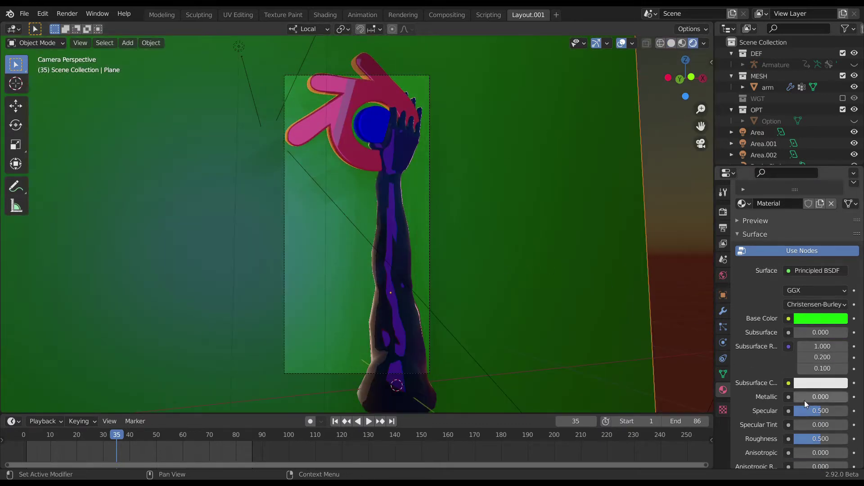
pyautogui.moveTo(804, 401); pyautogui.dragTo(846, 396)
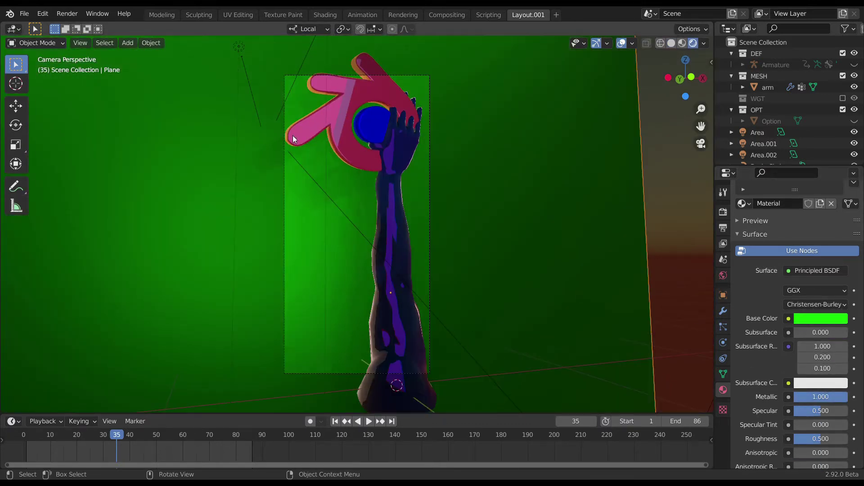
# Change the backdrop material's surface shader from Principled BSDF to Background
pyautogui.moveTo(424, 252); pyautogui.dragTo(633, 267, button='middle')
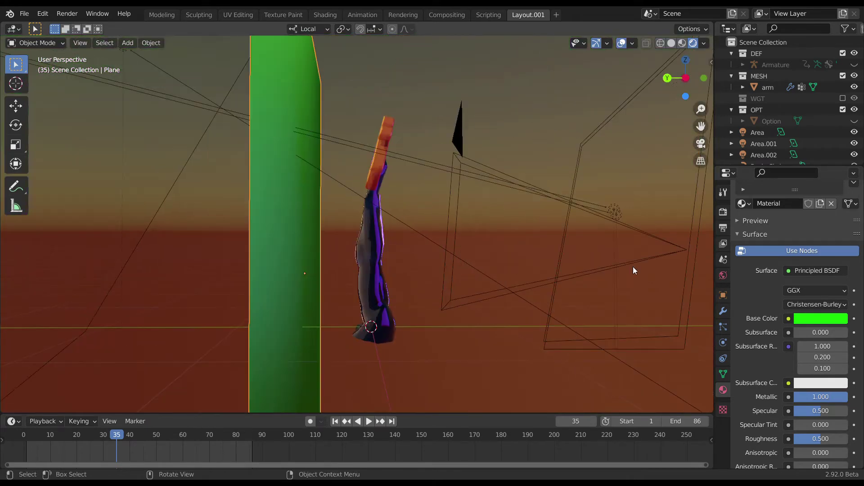
pyautogui.click(789, 271)
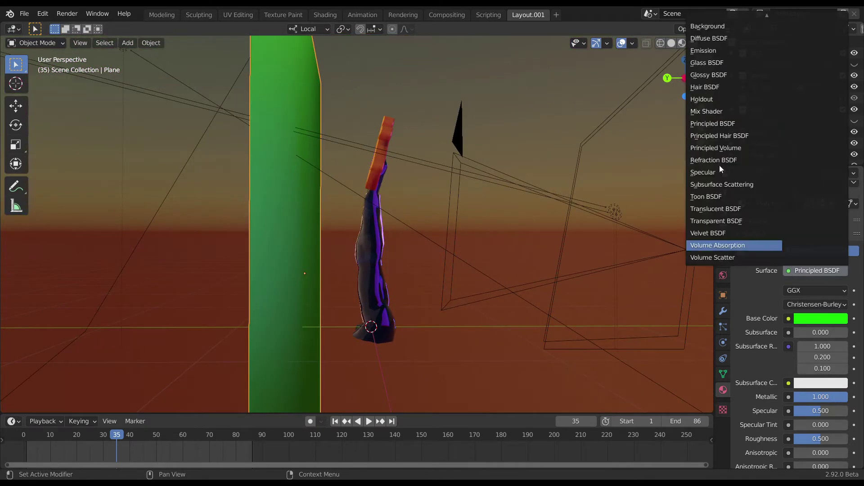
pyautogui.click(709, 28)
# Make the Background shader's color pure green by reducing its RGB red value to 0.000 and its blue value to zero
pyautogui.click(827, 292)
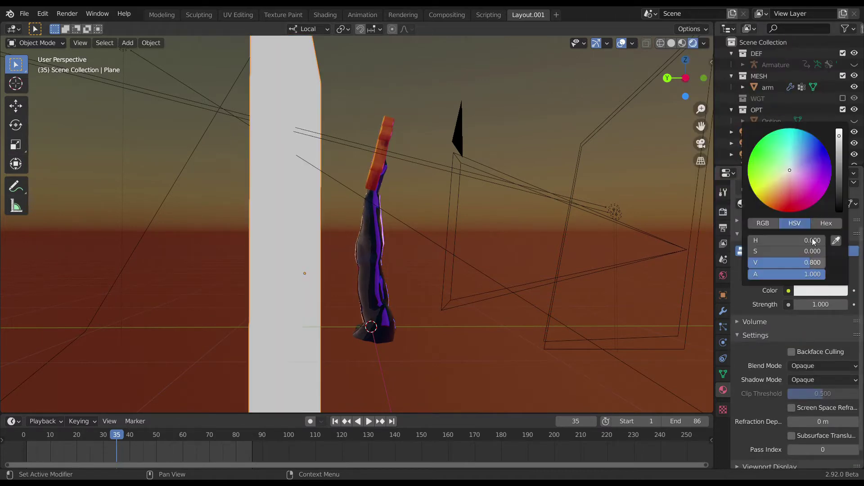
pyautogui.click(773, 223)
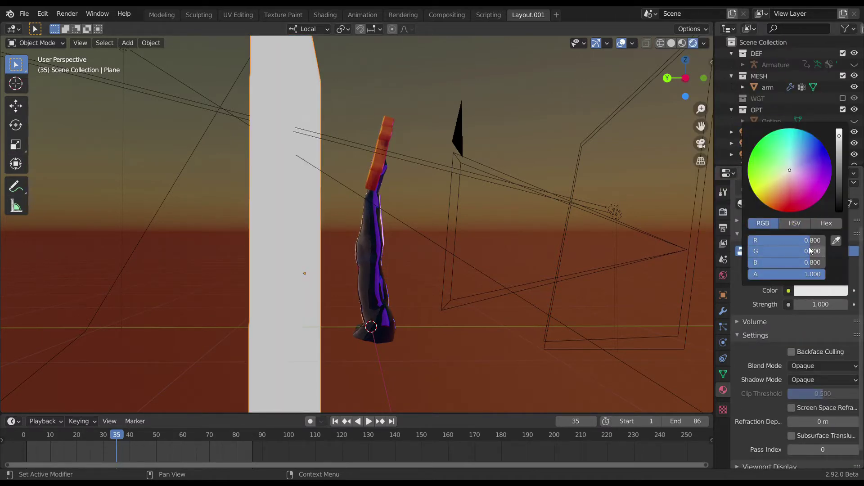
pyautogui.moveTo(815, 240); pyautogui.dragTo(788, 241)
pyautogui.click(826, 290)
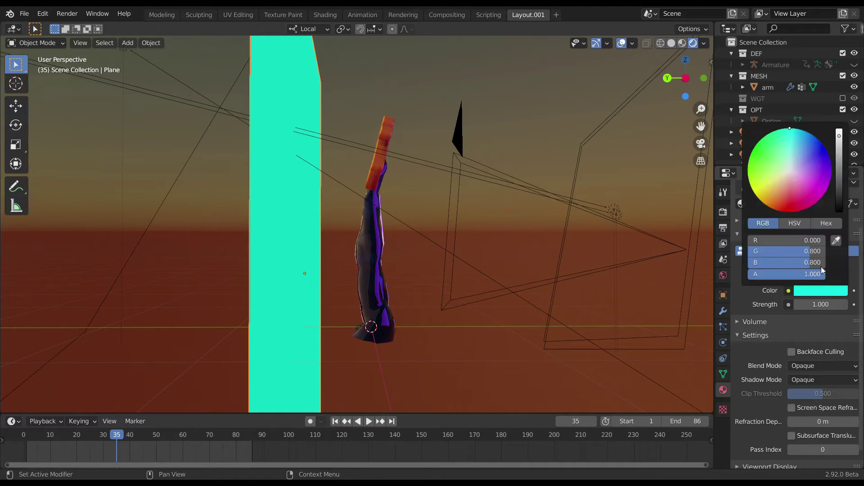
pyautogui.moveTo(817, 260); pyautogui.dragTo(792, 260)
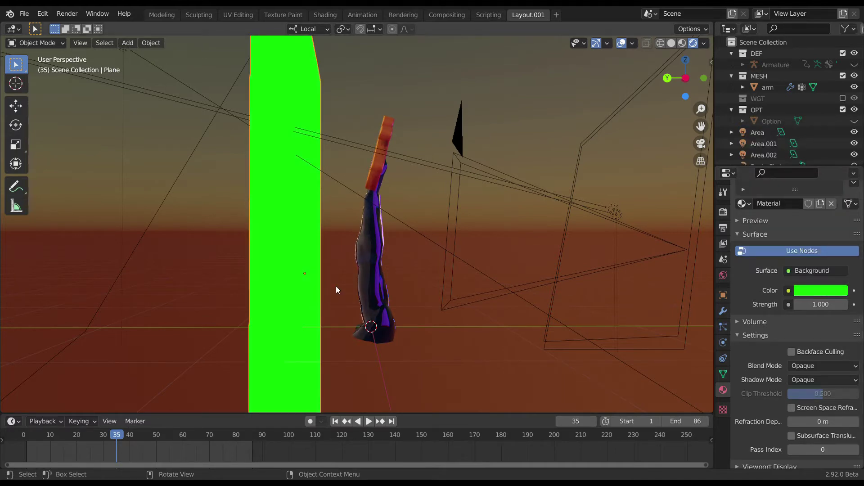
# Check the green backdrop through the camera, and play the animation while examining the scene from several angles
pyautogui.press('KP_0')
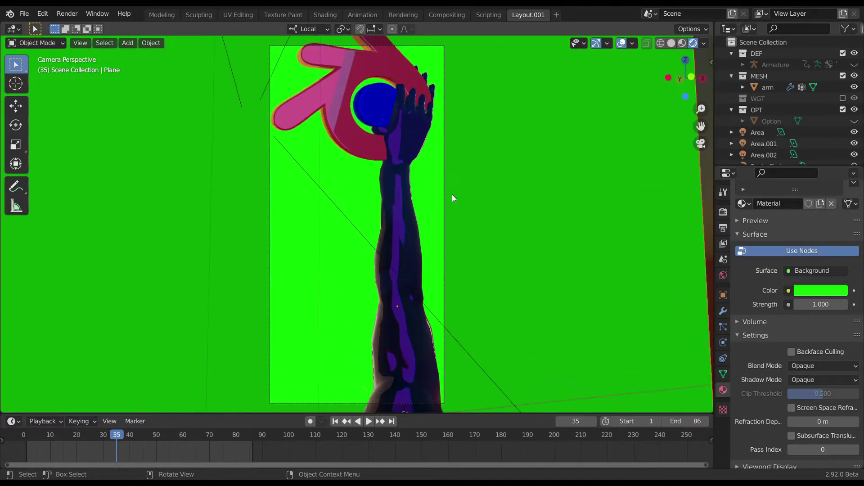
pyautogui.scroll(-2, 458, 184)
pyautogui.moveTo(380, 176); pyautogui.dragTo(425, 212, button='middle')
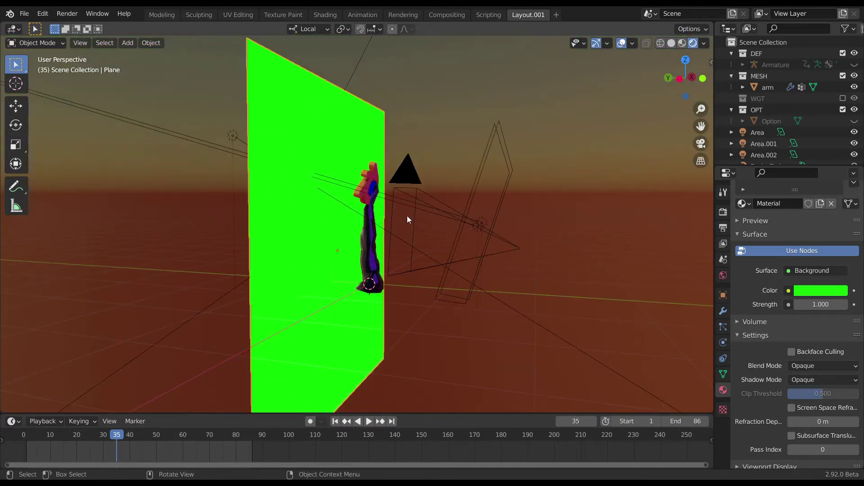
pyautogui.press('space')
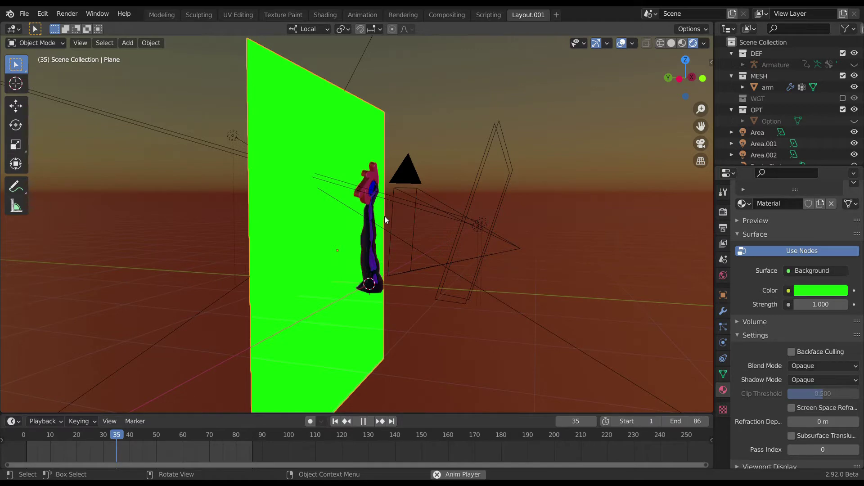
pyautogui.moveTo(345, 229); pyautogui.dragTo(368, 235, button='middle')
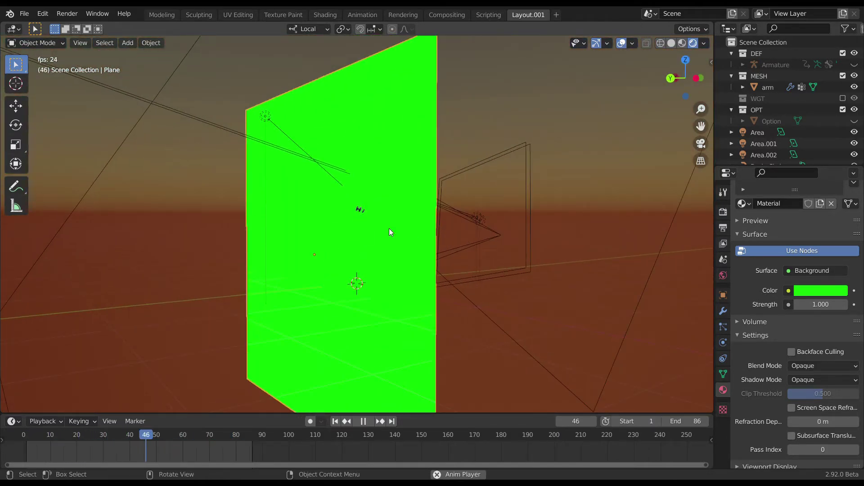
pyautogui.moveTo(490, 239); pyautogui.dragTo(379, 271, button='middle')
pyautogui.press('space')
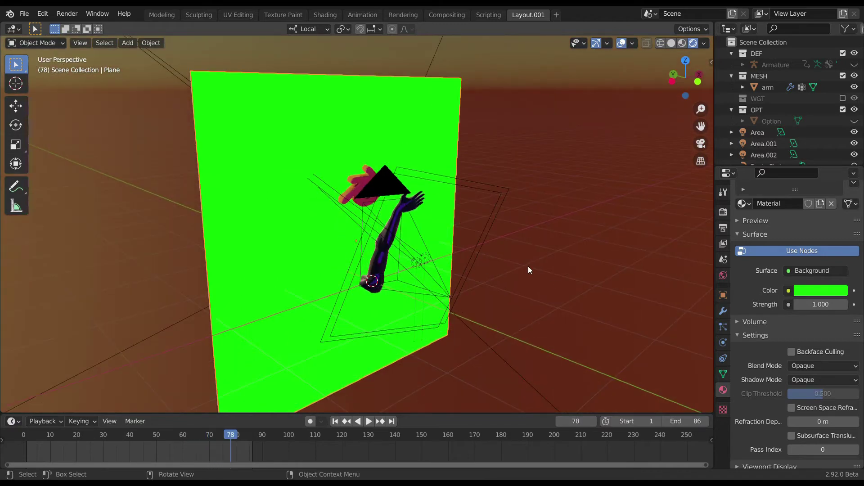
# Move the green backdrop plane farther to one side behind the arm and logo, and select the camera
pyautogui.press('g')
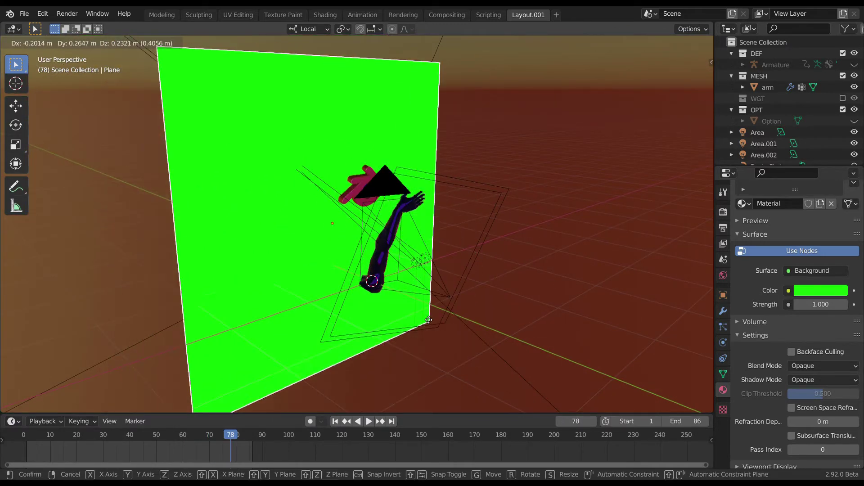
pyautogui.click(310, 223)
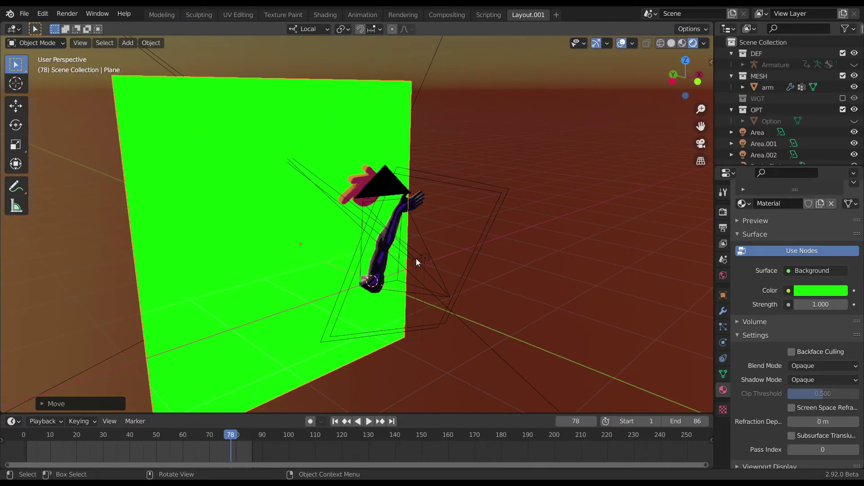
pyautogui.click(386, 208)
pyautogui.click(371, 185)
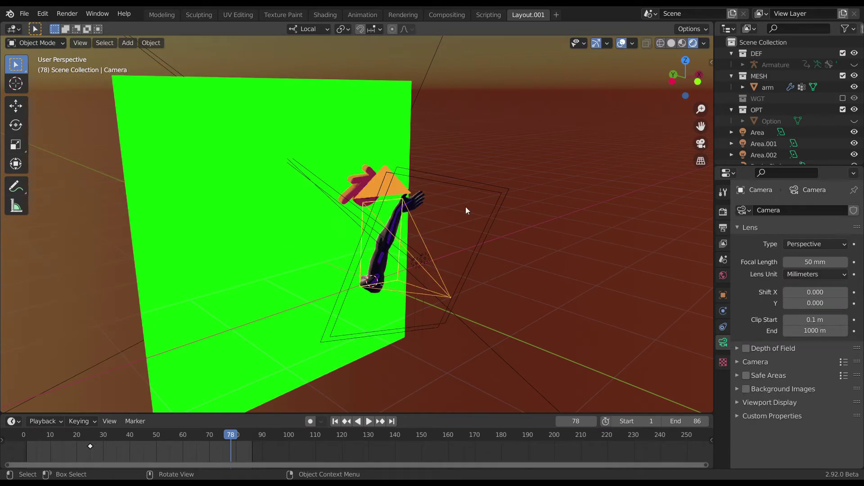
pyautogui.press('r')
pyautogui.press('z')
pyautogui.press('z')
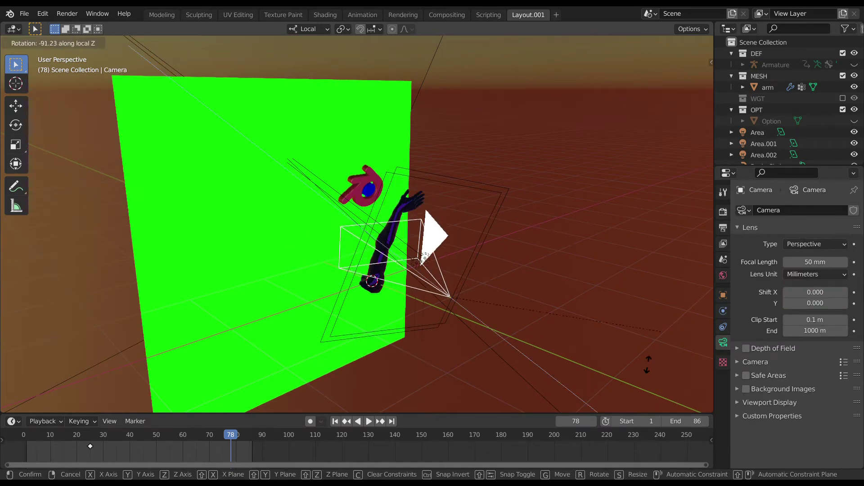
pyautogui.press('Escape')
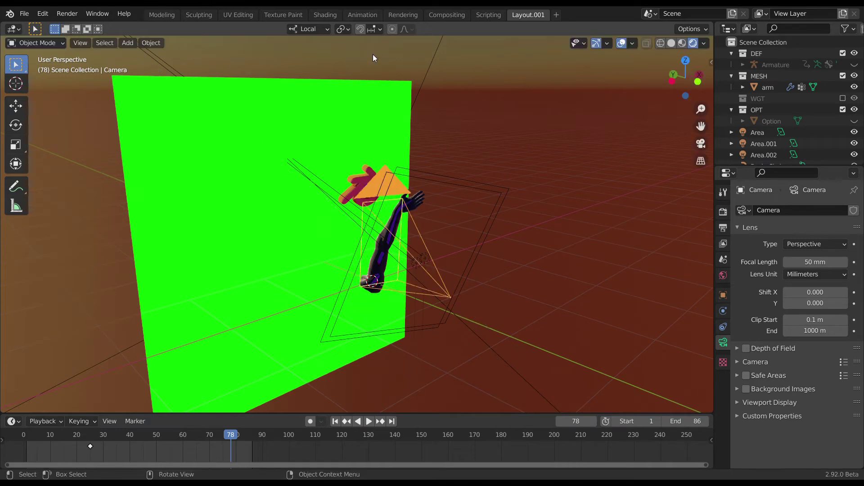
pyautogui.press('r')
pyautogui.press('Escape')
pyautogui.press('g')
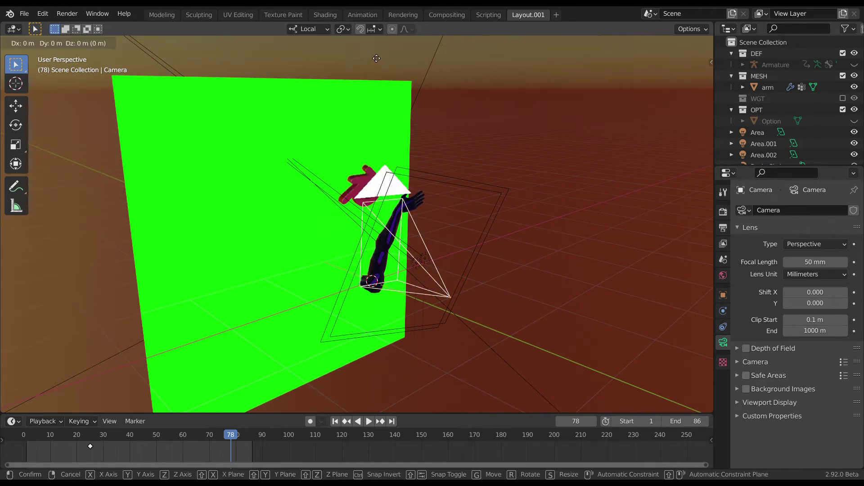
pyautogui.press('z')
pyautogui.press('z')
pyautogui.press('Escape')
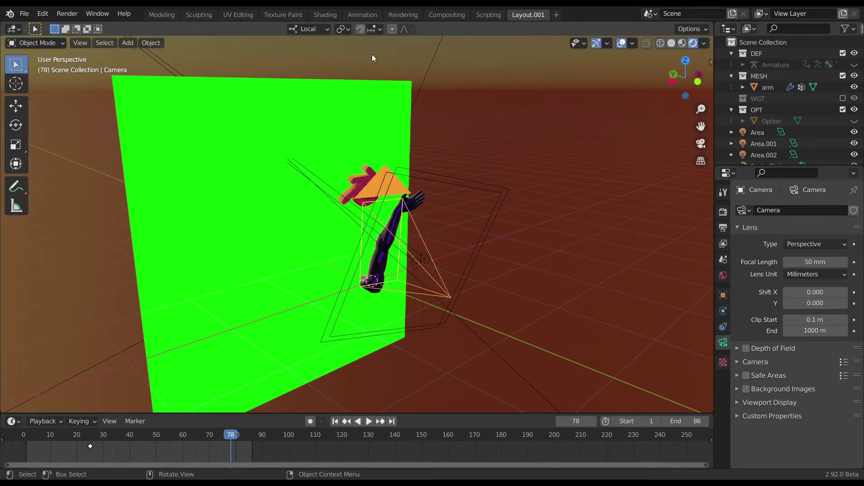
# Move the camera backward along its local Z axis, away from the arm and logo
pyautogui.press('g')
pyautogui.press('z')
pyautogui.press('z')
pyautogui.click(562, 88)
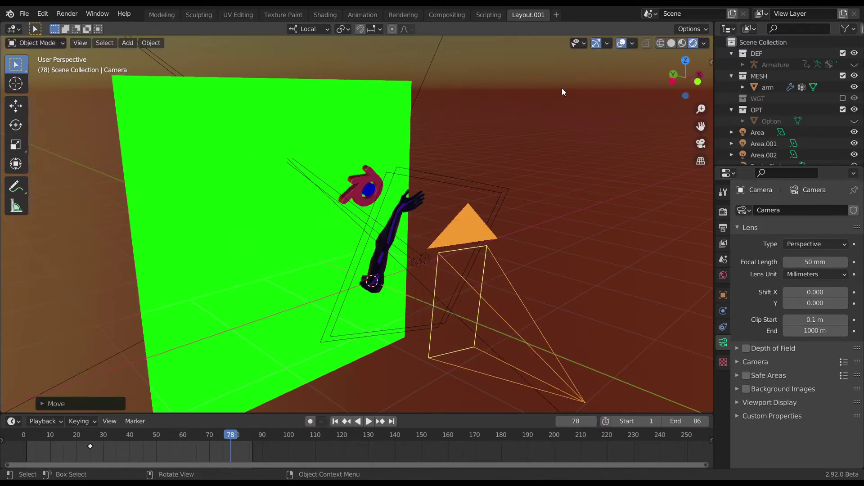
# Delete the green backdrop plane behind the arm and logo
pyautogui.moveTo(545, 244); pyautogui.dragTo(180, 319, button='middle')
pyautogui.moveTo(345, 265)
pyautogui.mouseDown(button='middle')
pyautogui.moveTo(456, 280)
pyautogui.moveTo(339, 257)
pyautogui.mouseUp(button='middle')
pyautogui.click(325, 260)
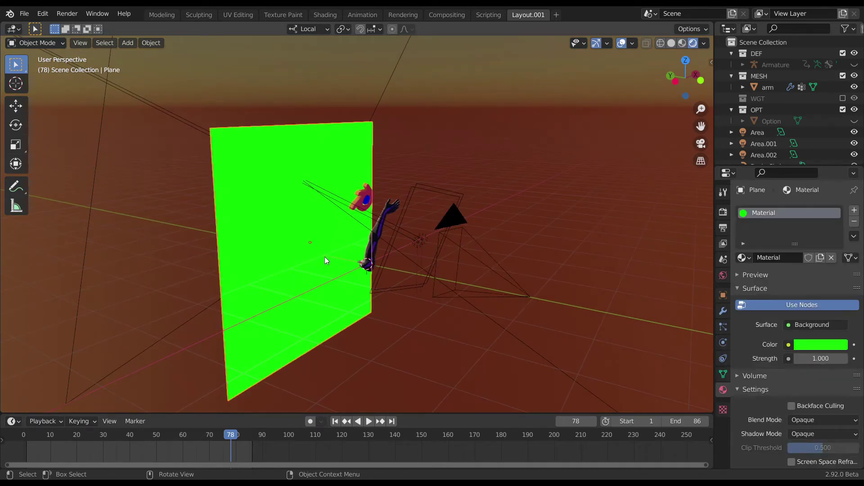
pyautogui.press('Delete')
# Add an ico sphere at the 3D cursor and scale it up until it encloses the arm, logo and camera
pyautogui.hotkey('shift', 'a')
pyautogui.moveTo(323, 257)
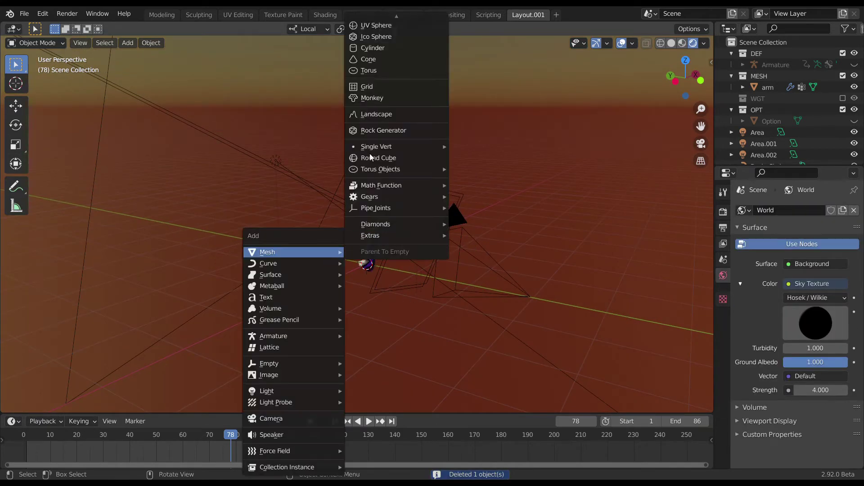
pyautogui.click(372, 36)
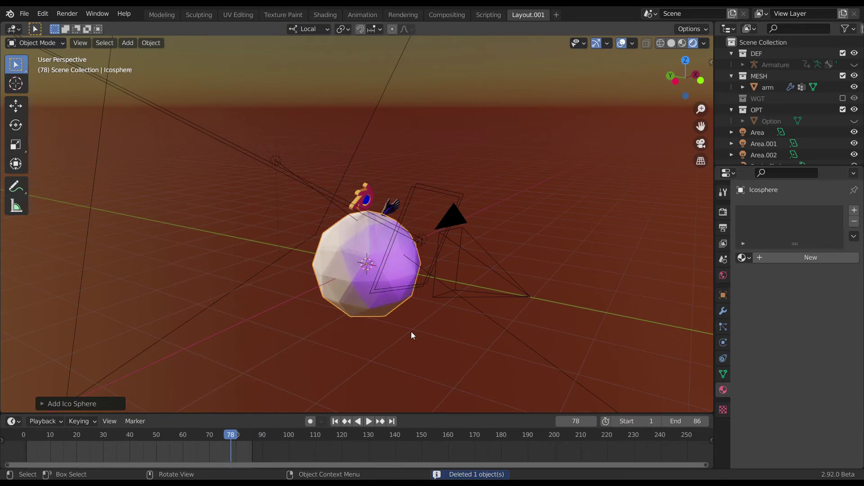
pyautogui.press('s')
pyautogui.click(198, 205)
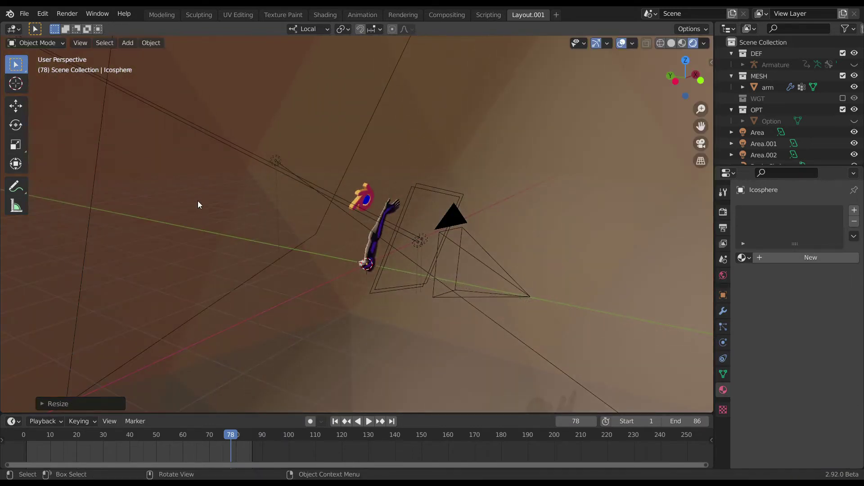
# Shade the enclosing ico sphere smooth and examine it from inside
pyautogui.rightClick(206, 198)
pyautogui.click(207, 198)
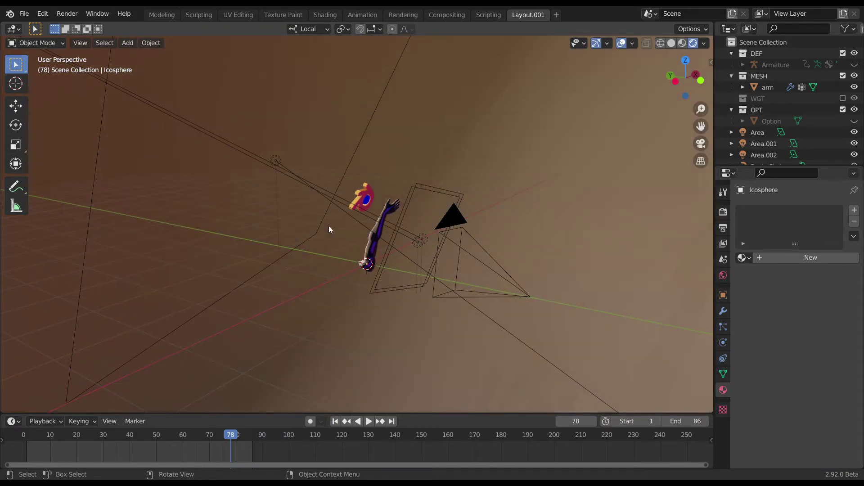
pyautogui.moveTo(329, 229); pyautogui.dragTo(452, 262, button='middle')
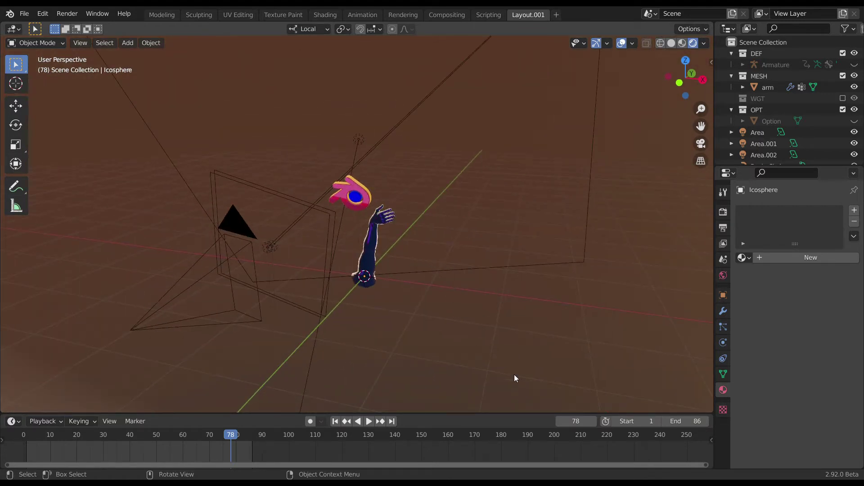
# Delete the large ico sphere surrounding the scene
pyautogui.press('Delete')
pyautogui.moveTo(573, 346); pyautogui.dragTo(427, 263, button='middle')
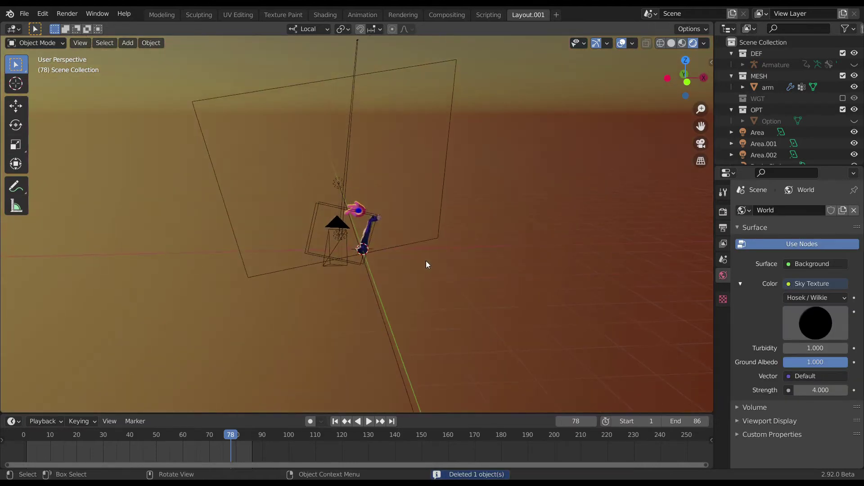
pyautogui.scroll(3, 428, 264)
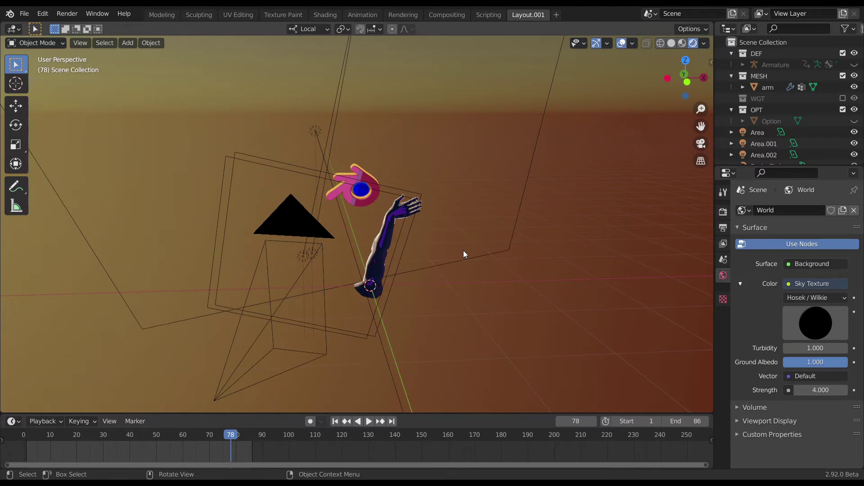
# In the compositor, delete the Alpha Over node and link the Render Layers image directly to the Composite and Viewer nodes
pyautogui.click(446, 15)
pyautogui.scroll(-2, 280, 172)
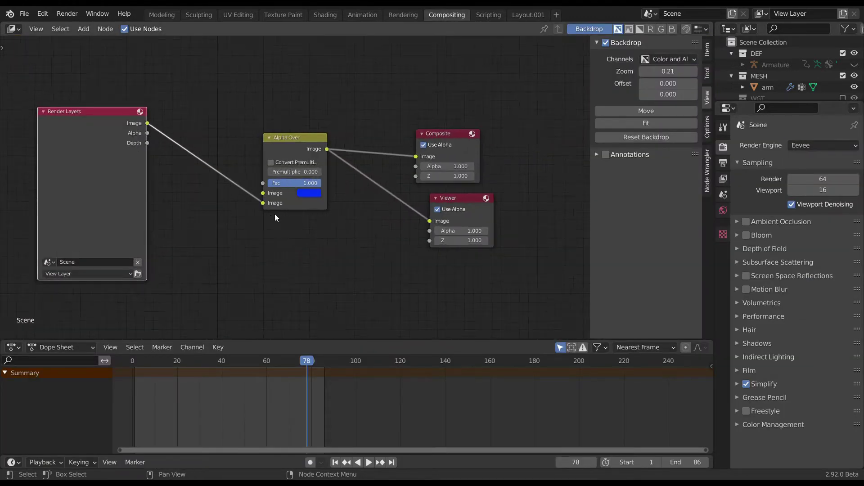
pyautogui.scroll(3, 276, 214)
pyautogui.keyDown('ctrl'); pyautogui.hscroll(-2, 504, 204); pyautogui.keyUp('ctrl')
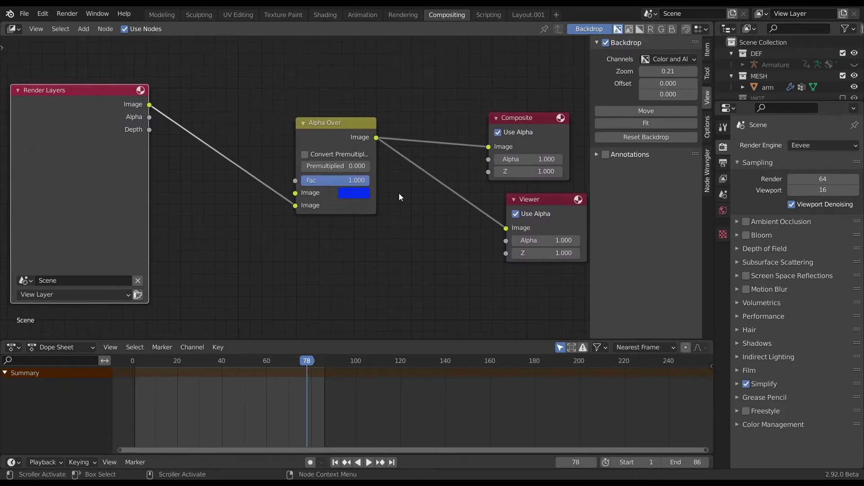
pyautogui.scroll(-1, 333, 199)
pyautogui.click(309, 131)
pyautogui.press('Delete')
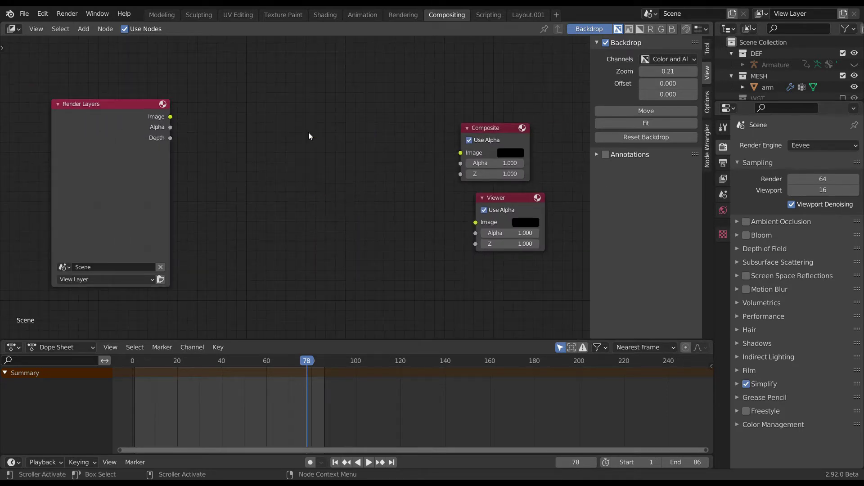
pyautogui.moveTo(171, 117); pyautogui.dragTo(468, 160)
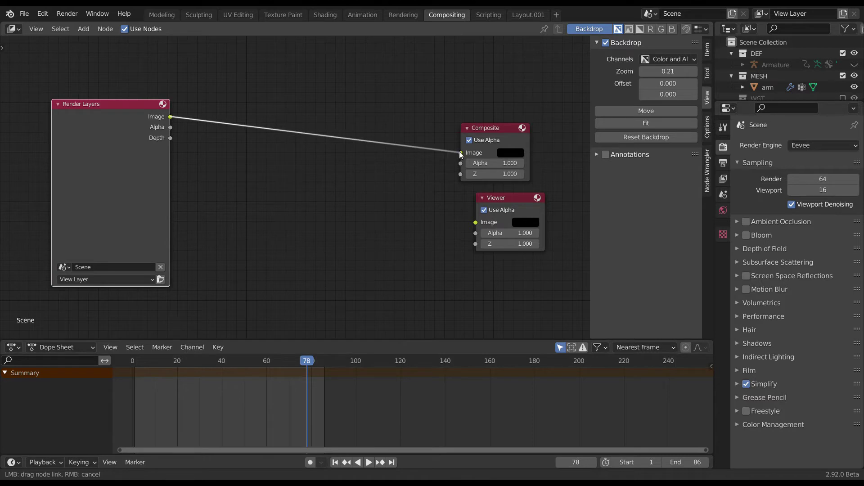
pyautogui.keyDown('ctrl'); pyautogui.keyDown('shift'); pyautogui.click(124, 170); pyautogui.keyUp('shift'); pyautogui.keyUp('ctrl')
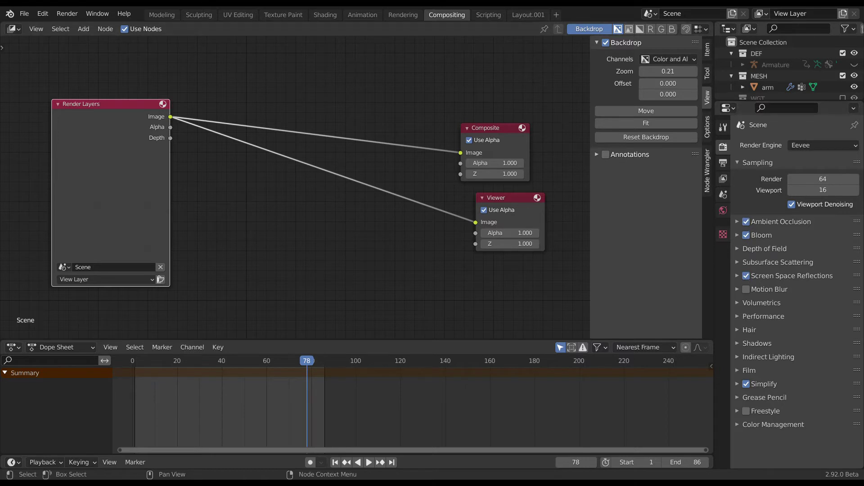
# Render frame 78 and examine the background behind the logo and arm
pyautogui.click(405, 14)
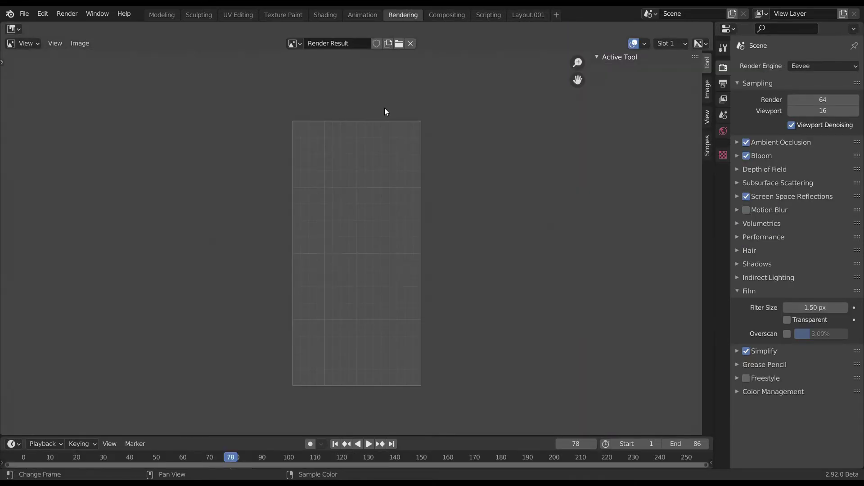
pyautogui.press('F12')
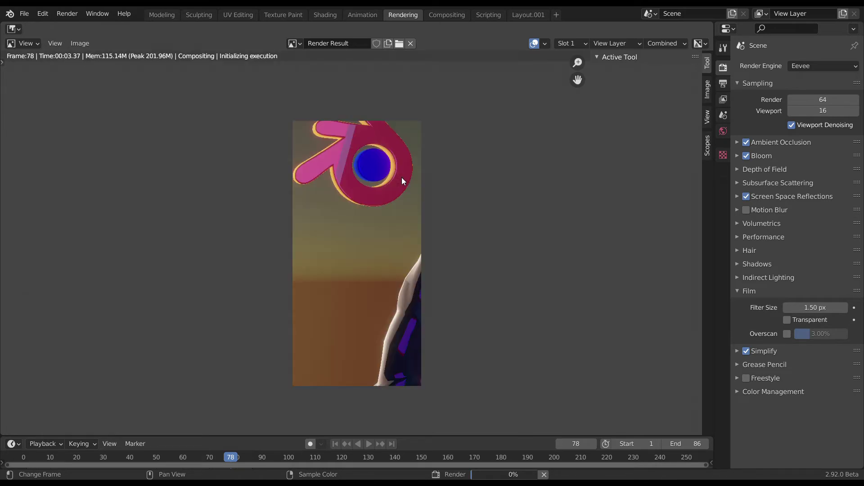
pyautogui.scroll(4, 448, 303)
pyautogui.scroll(-3, 442, 297)
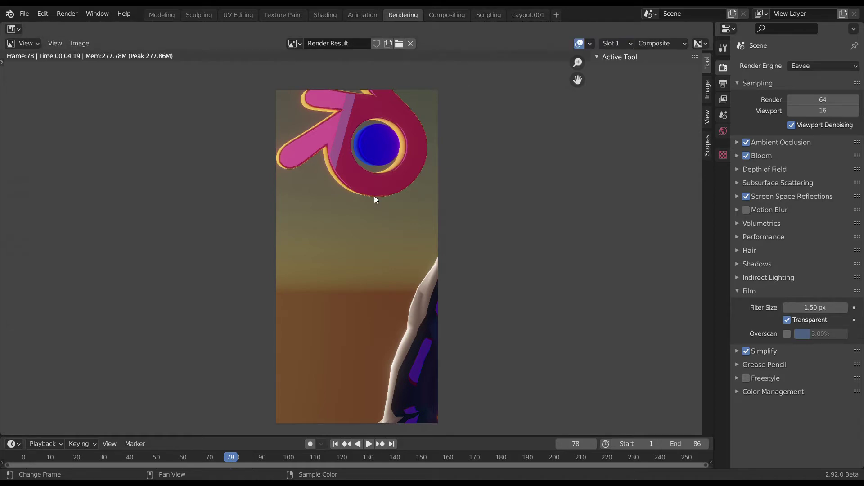
# Render frame 78 again with Film Transparent enabled and inspect the area around the logo and arm
pyautogui.press('F12')
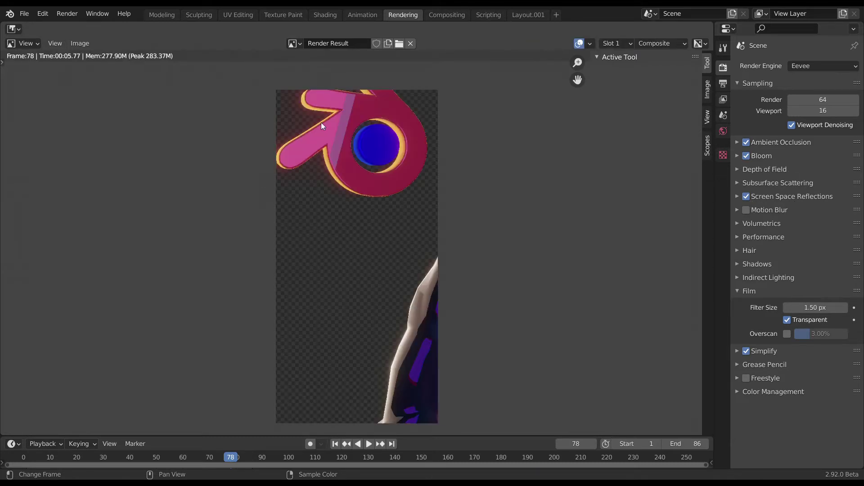
pyautogui.scroll(-2, 406, 306)
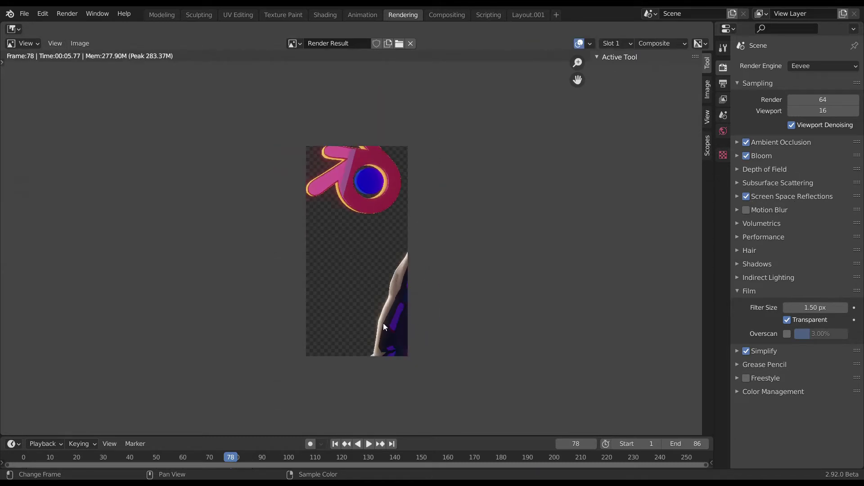
pyautogui.scroll(2, 353, 275)
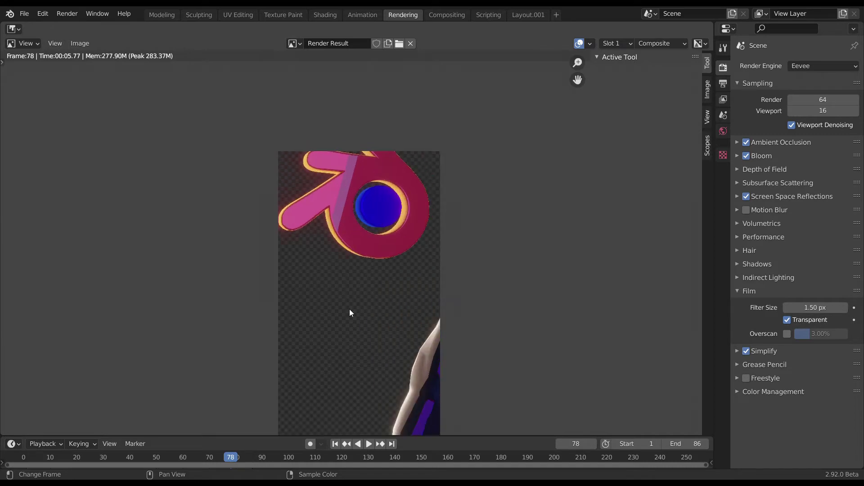
pyautogui.moveTo(350, 313); pyautogui.dragTo(350, 247, button='middle')
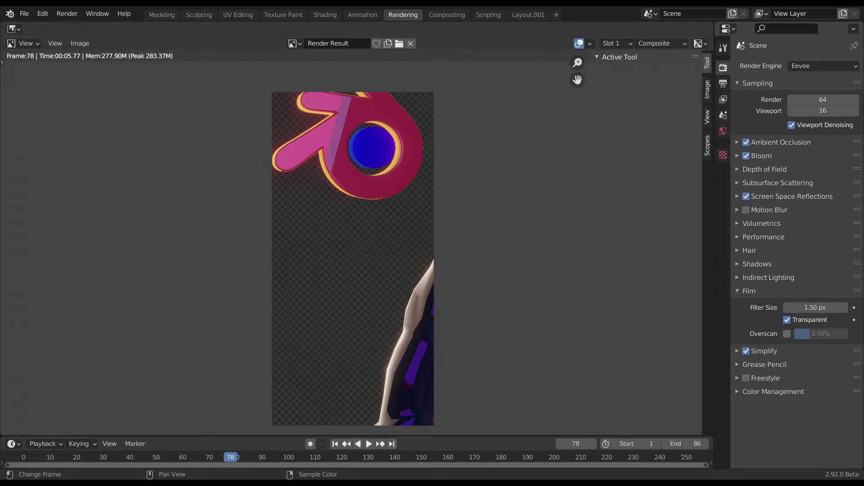
# Switch to the compositor to view the transparent render behind the nodes
pyautogui.click(455, 10)
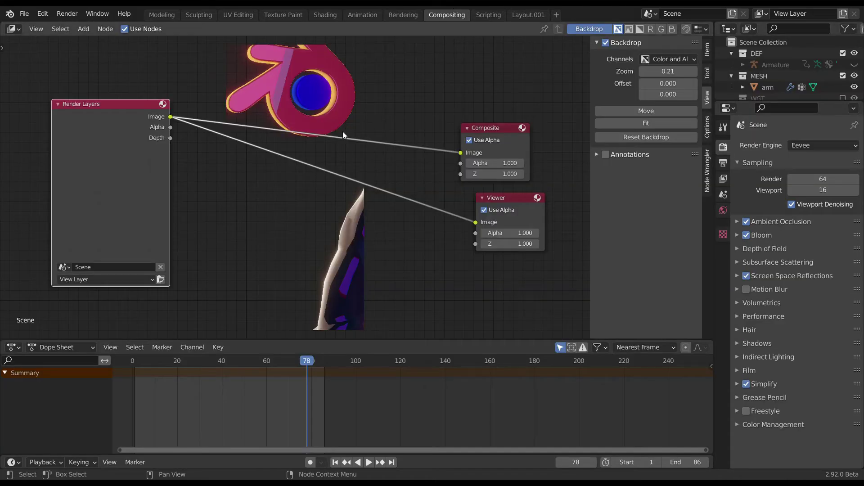
pyautogui.scroll(-1, 298, 222)
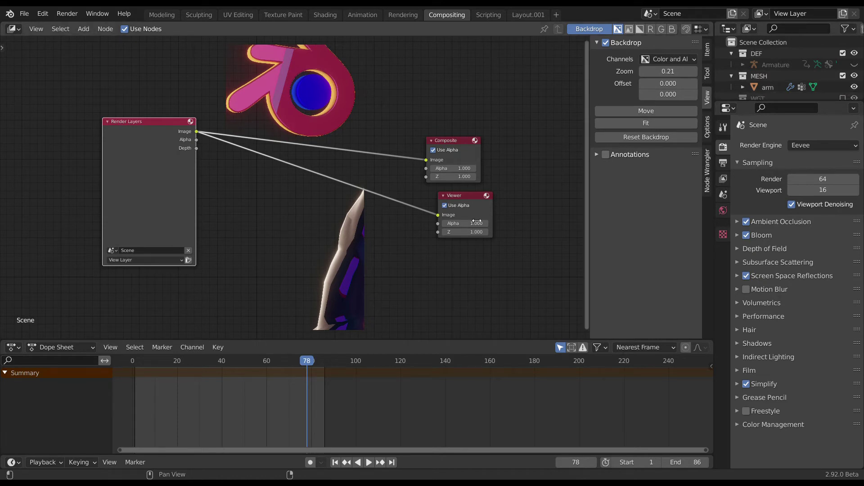
# Reposition and zoom the compositor's backdrop image, and fit it back to the editor area
pyautogui.click(634, 112)
pyautogui.click(614, 163)
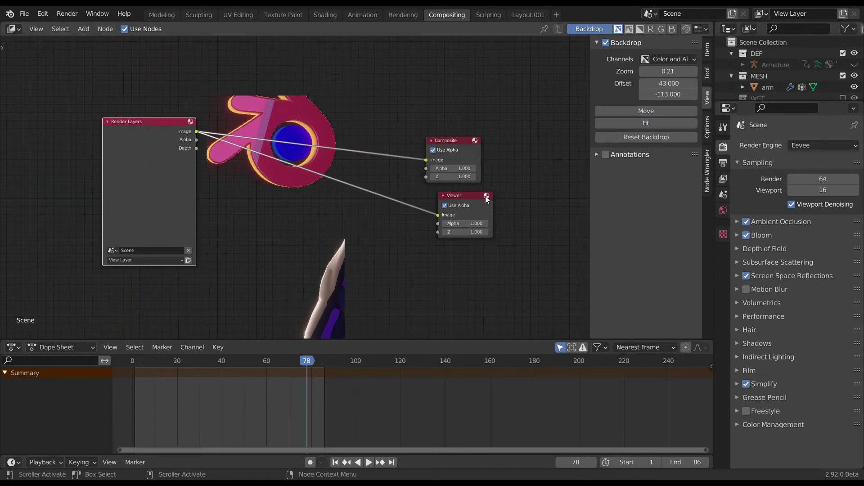
pyautogui.press('v')
pyautogui.press('v')
pyautogui.hotkey('alt', 'v')
pyautogui.hotkey('alt', 'v')
pyautogui.hotkey('alt', 'v')
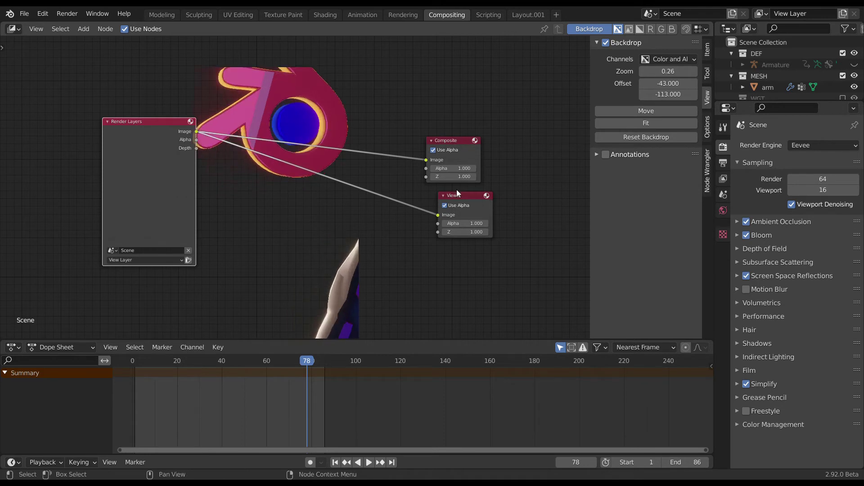
pyautogui.click(647, 127)
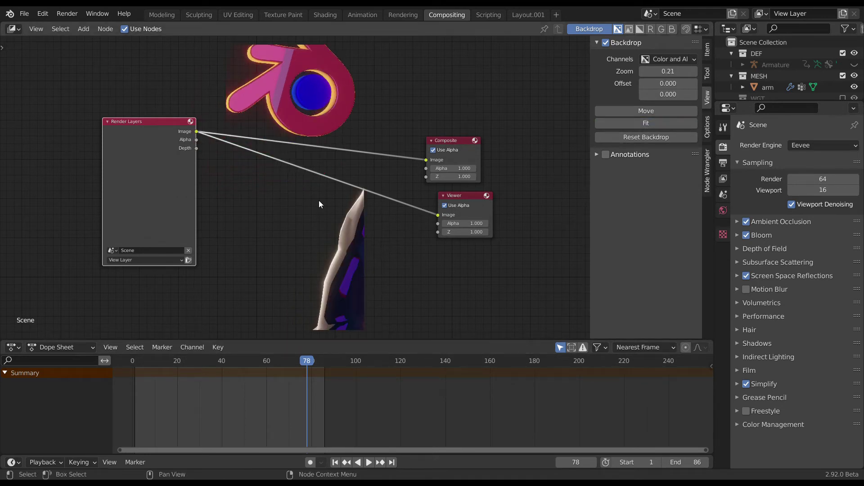
# Insert an Alpha Over node between Render Layers and Composite, and link its image output to the Viewer
pyautogui.hotkey('shift', 'a')
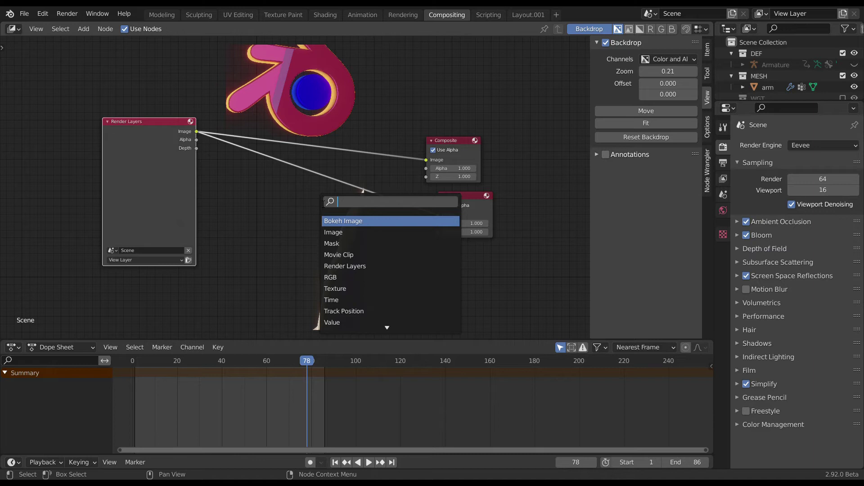
pyautogui.write('alp')
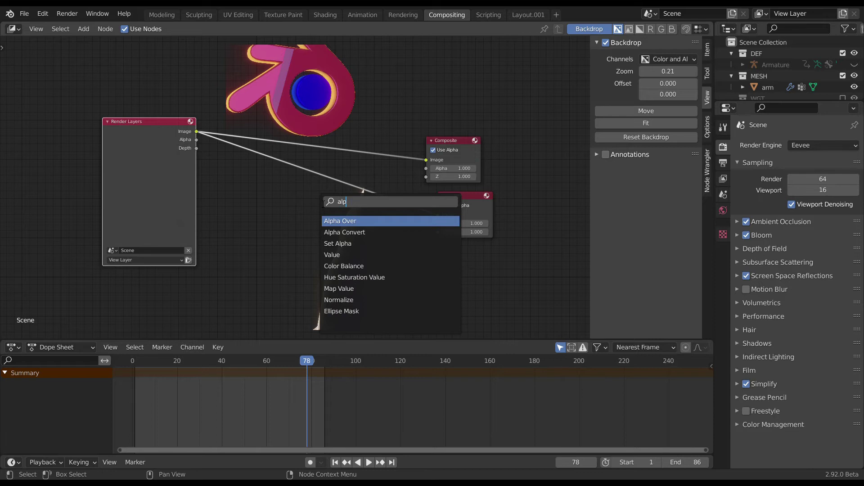
pyautogui.press('Return')
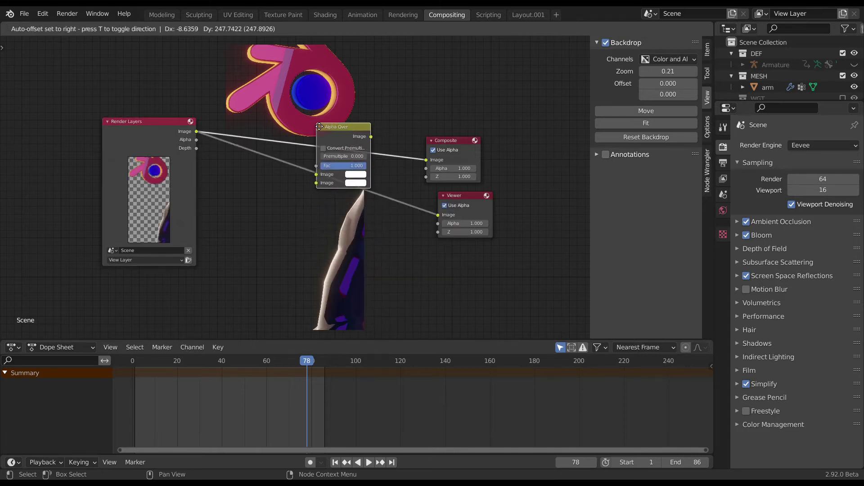
pyautogui.click(314, 126)
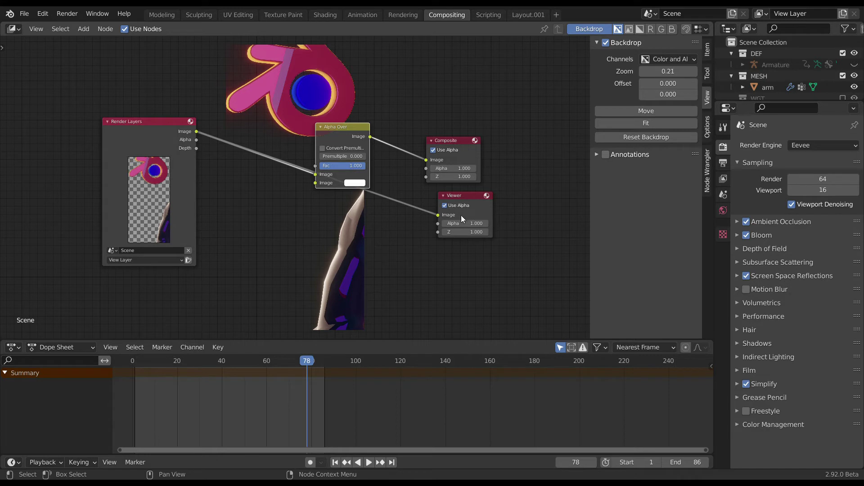
pyautogui.moveTo(370, 137); pyautogui.dragTo(440, 215)
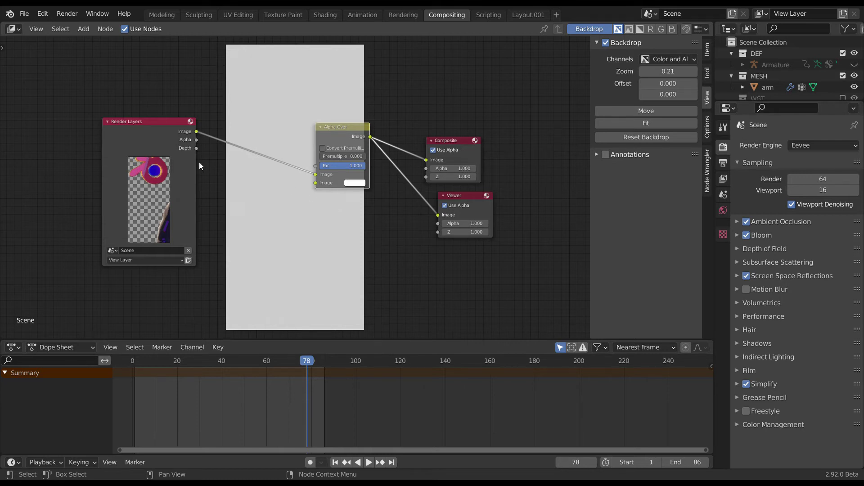
# Link the Render Layers image to Alpha Over's second image input as well, and enable Convert Premultiplied with Premultiplied at 1.000
pyautogui.moveTo(197, 132); pyautogui.dragTo(317, 176)
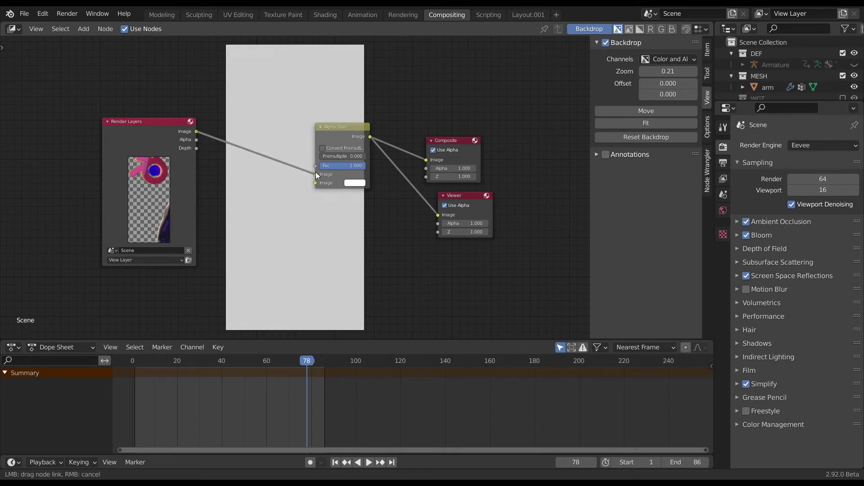
pyautogui.moveTo(317, 176); pyautogui.dragTo(315, 174)
pyautogui.moveTo(197, 132); pyautogui.dragTo(315, 184)
pyautogui.moveTo(314, 182); pyautogui.dragTo(314, 182)
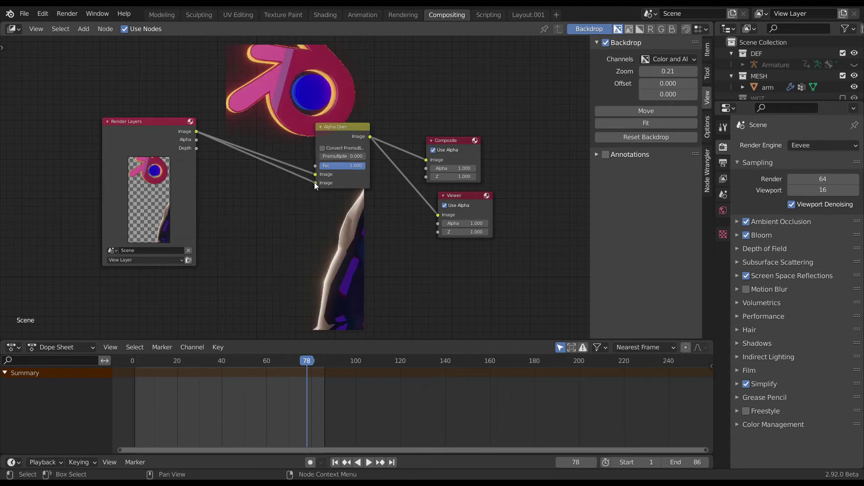
pyautogui.click(322, 148)
pyautogui.moveTo(337, 156); pyautogui.dragTo(363, 157)
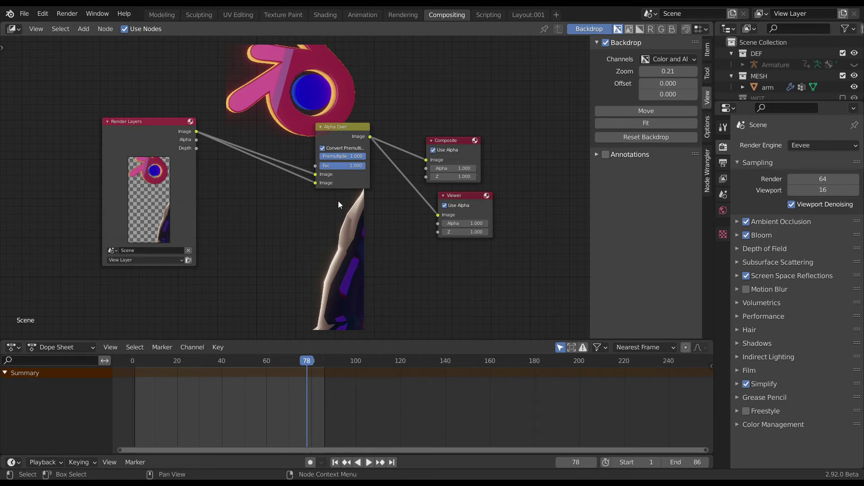
# Disconnect the Render Layers link from Alpha Over's first image input, keeping only the second input linked
pyautogui.scroll(1, 338, 201)
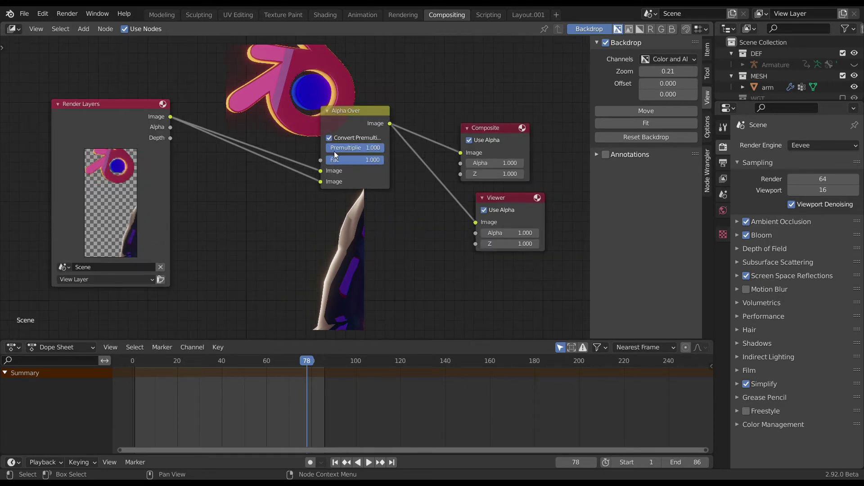
pyautogui.moveTo(244, 127); pyautogui.dragTo(290, 135, button='middle')
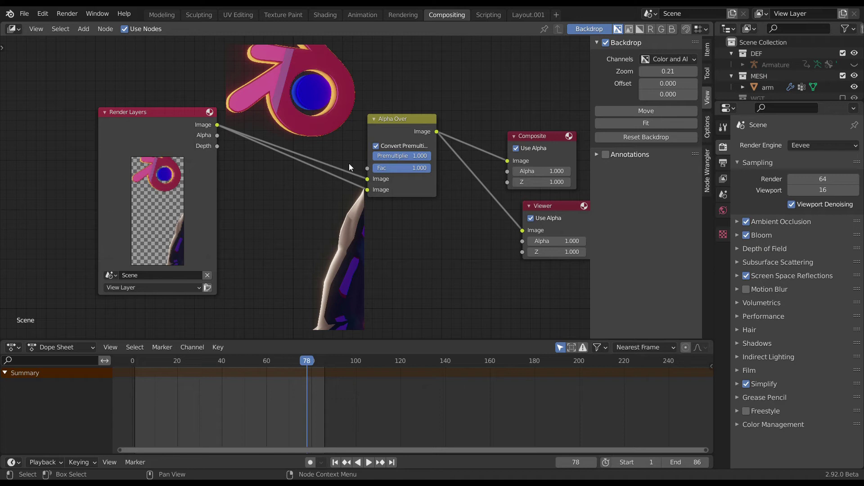
pyautogui.moveTo(397, 240); pyautogui.dragTo(325, 233, button='middle')
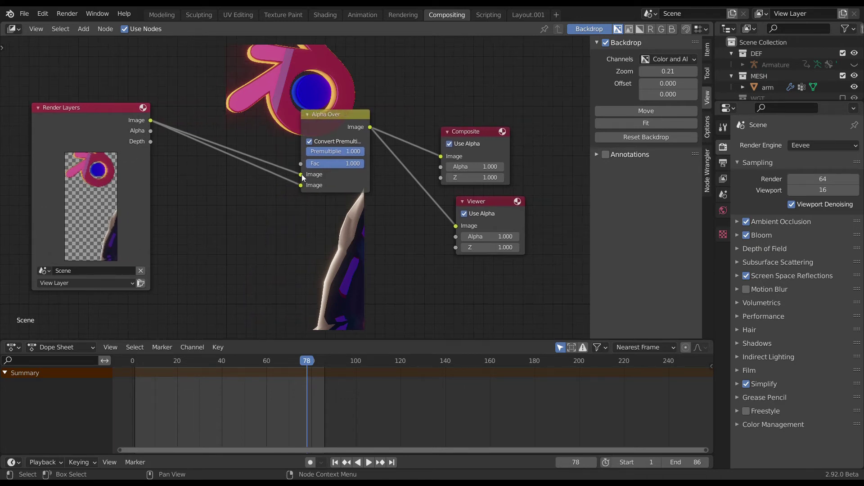
pyautogui.moveTo(301, 174); pyautogui.dragTo(280, 165)
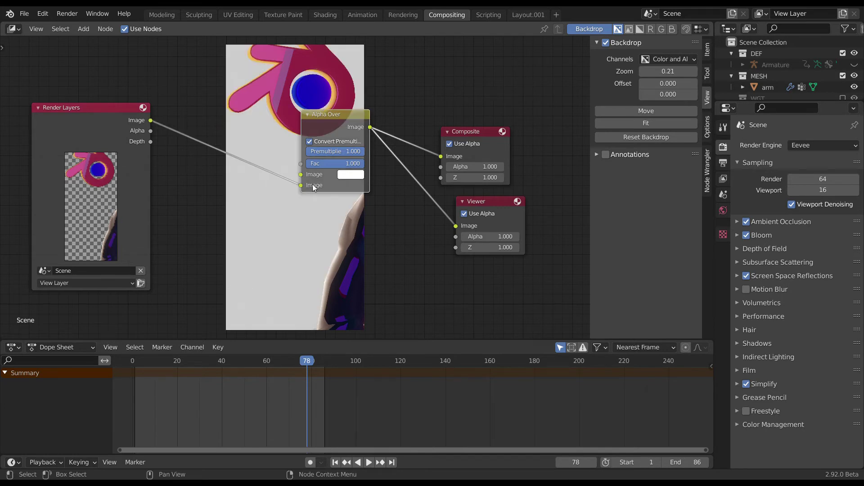
# Set the color of Alpha Over's unlinked image input to bright green and check its RGB and HSV values
pyautogui.click(355, 176)
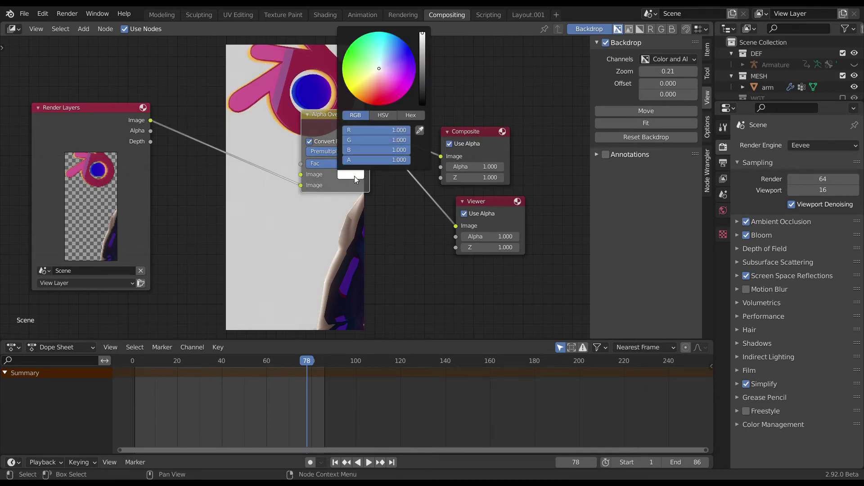
pyautogui.click(354, 172)
pyautogui.click(355, 172)
pyautogui.moveTo(377, 66); pyautogui.dragTo(345, 50)
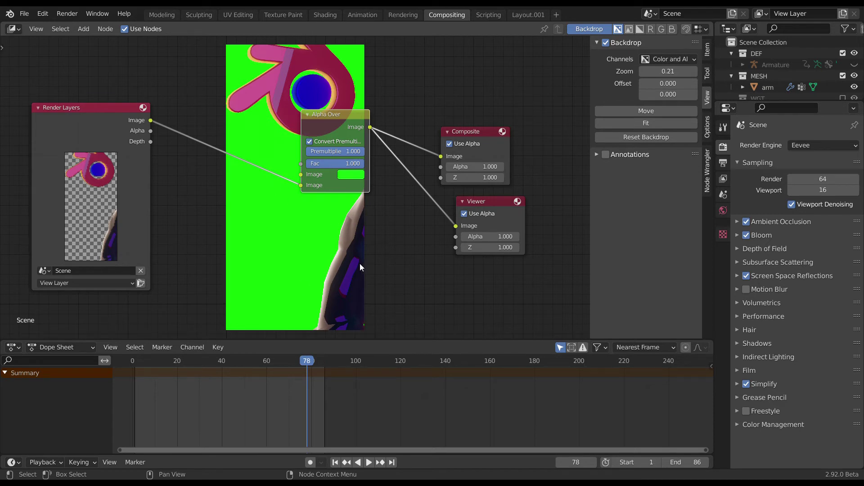
pyautogui.click(354, 177)
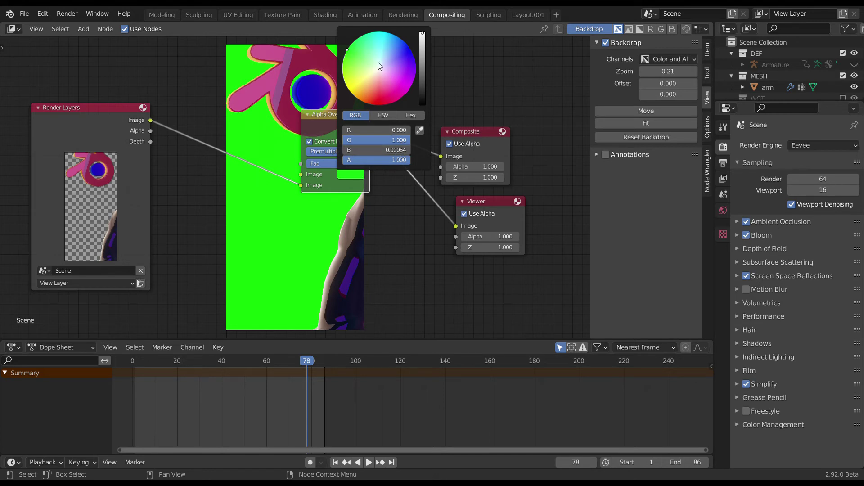
pyautogui.click(350, 46)
pyautogui.press('BackSpace')
pyautogui.click(384, 115)
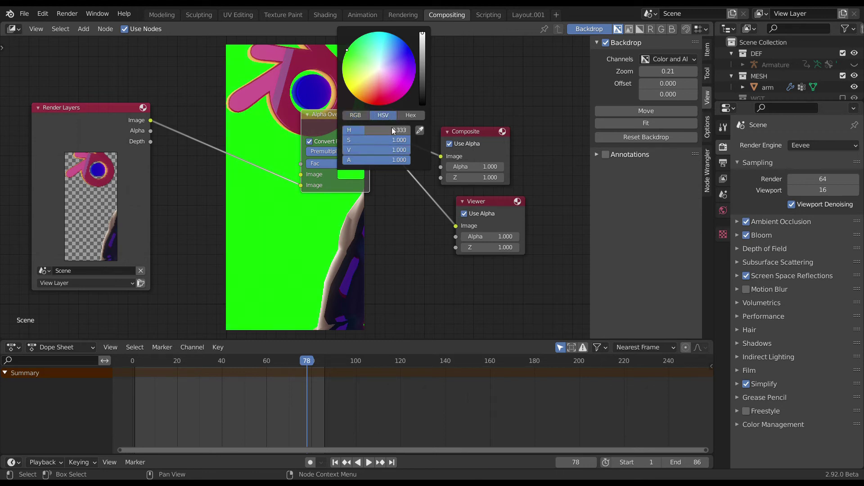
pyautogui.click(360, 114)
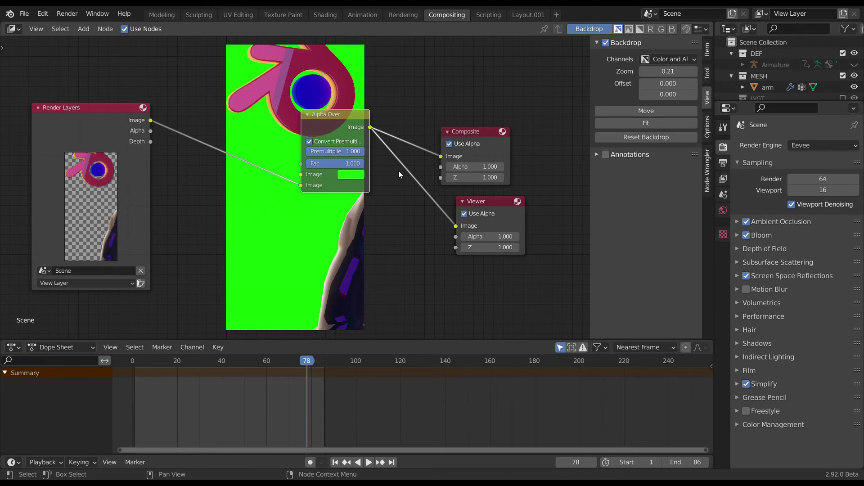
# Try a darker green and a bright blue as the Alpha Over background color
pyautogui.click(347, 175)
pyautogui.moveTo(425, 41); pyautogui.dragTo(426, 64)
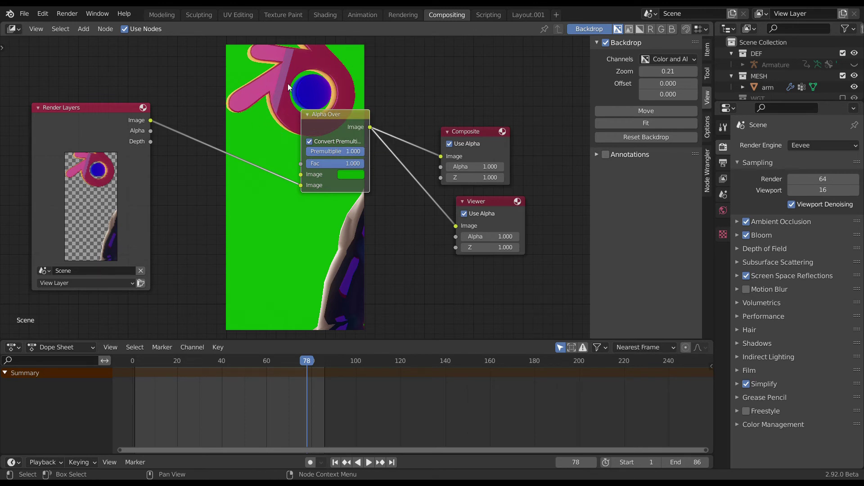
pyautogui.click(356, 178)
pyautogui.moveTo(424, 66); pyautogui.dragTo(411, 50)
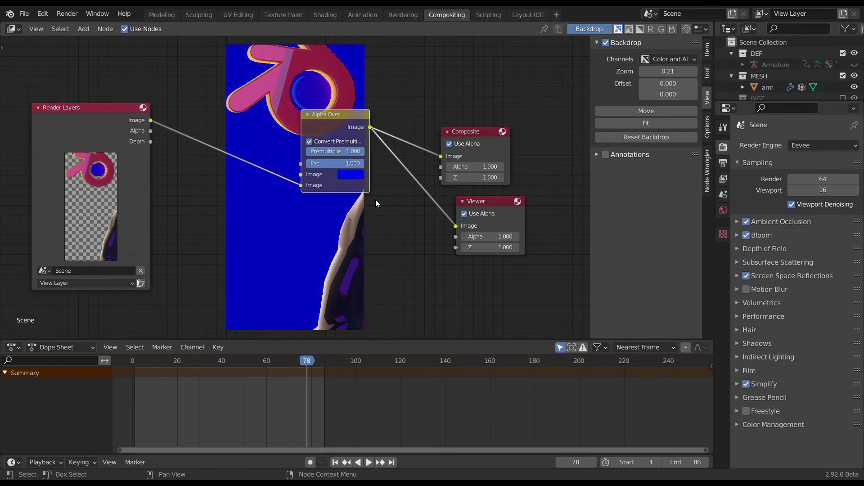
# Make the Alpha Over background color pure green by setting G to 1 and B to 0
pyautogui.click(347, 174)
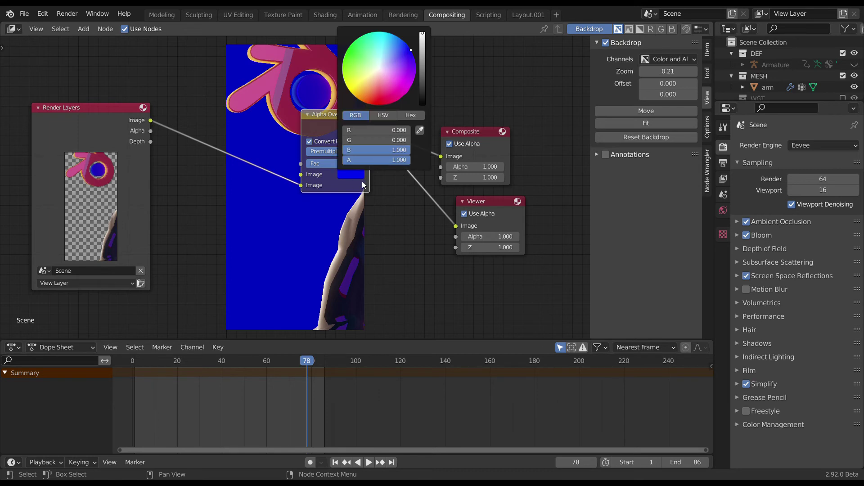
pyautogui.click(355, 142)
pyautogui.write('1')
pyautogui.press('Return')
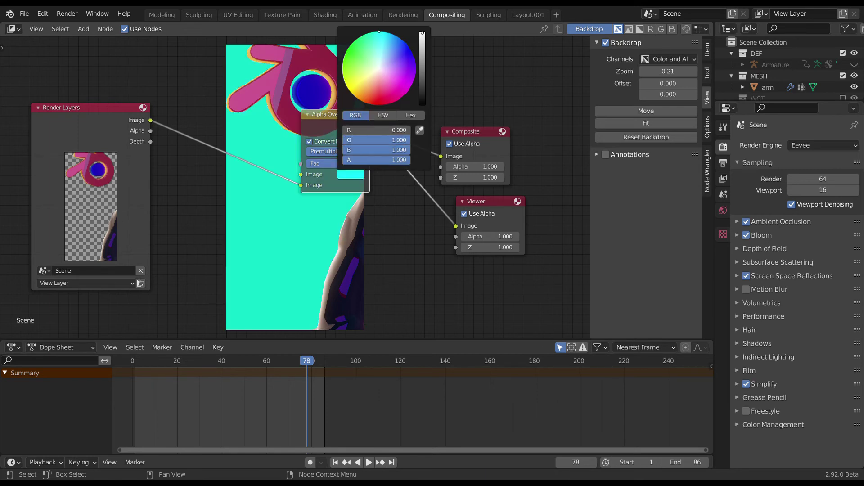
pyautogui.click(406, 153)
pyautogui.write('0')
pyautogui.press('Return')
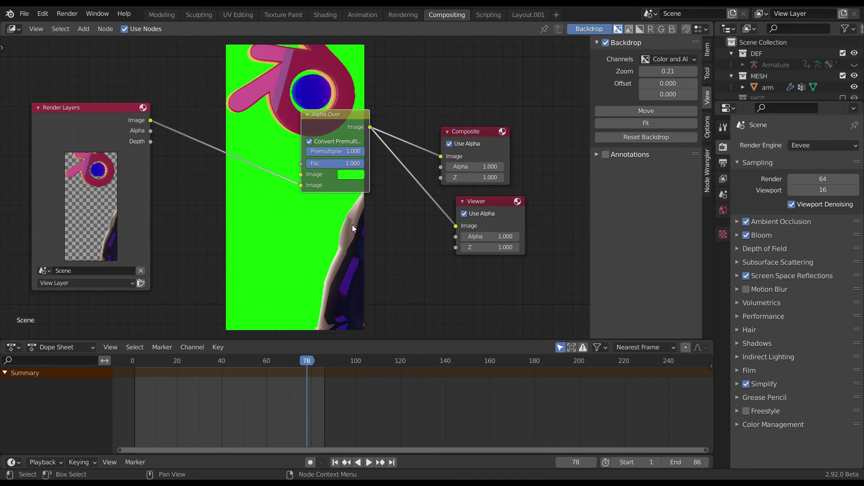
pyautogui.scroll(-2, 353, 226)
pyautogui.moveTo(364, 259); pyautogui.dragTo(340, 255, button='middle')
pyautogui.scroll(5, 341, 252)
pyautogui.click(302, 173)
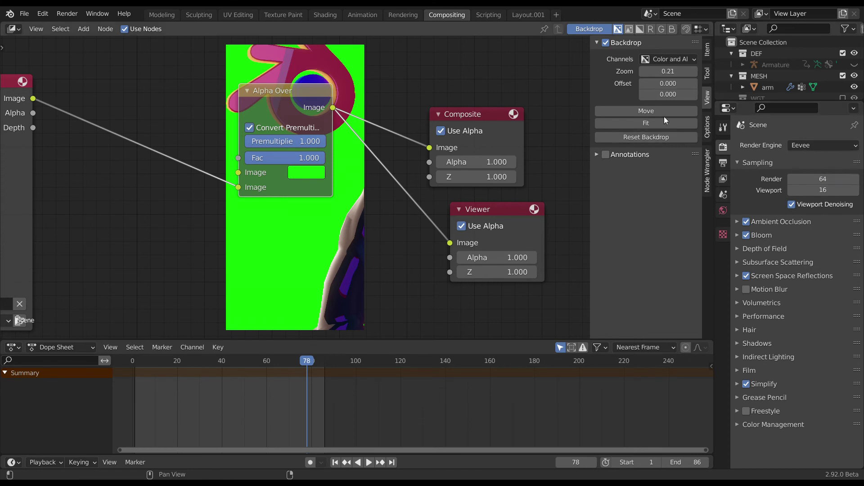
# Set the render output file format to FFmpeg Video and apply the h264 in MP4 encoding preset
pyautogui.click(723, 165)
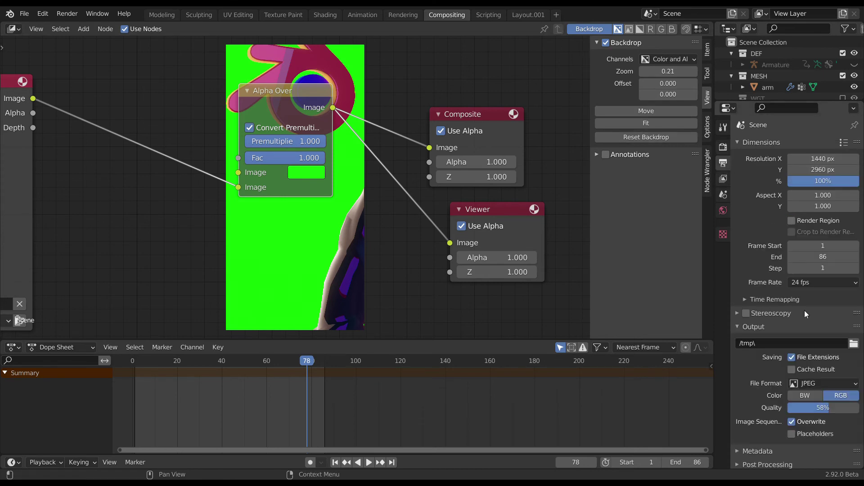
pyautogui.scroll(-1, 829, 399)
pyautogui.click(817, 381)
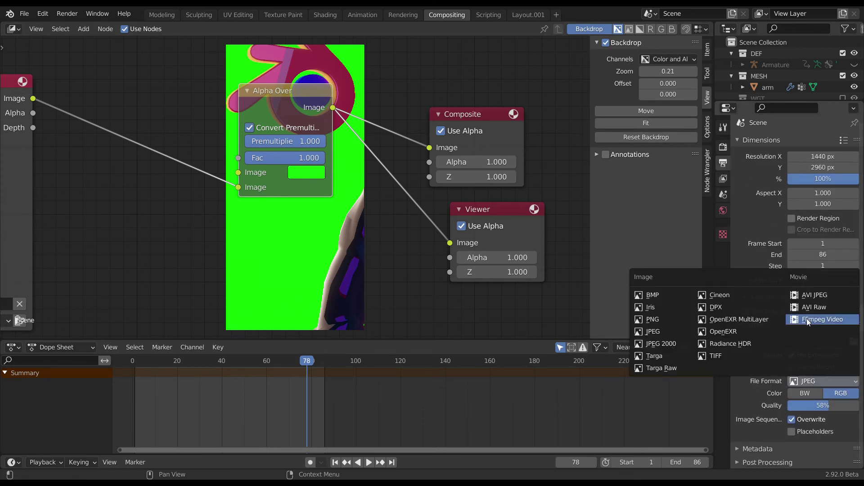
pyautogui.click(807, 319)
pyautogui.click(844, 412)
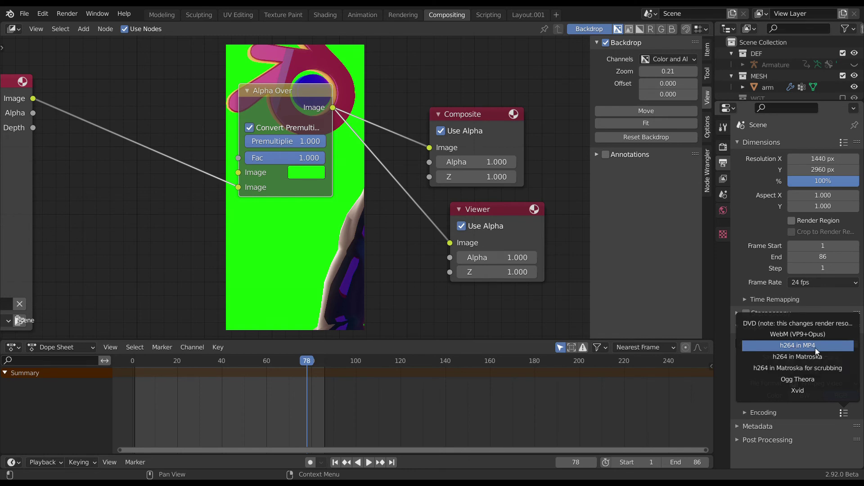
# Set the video encoding's output quality to Perceptually Lossless, and collapse the encoding settings
pyautogui.click(763, 412)
pyautogui.scroll(-5, 765, 412)
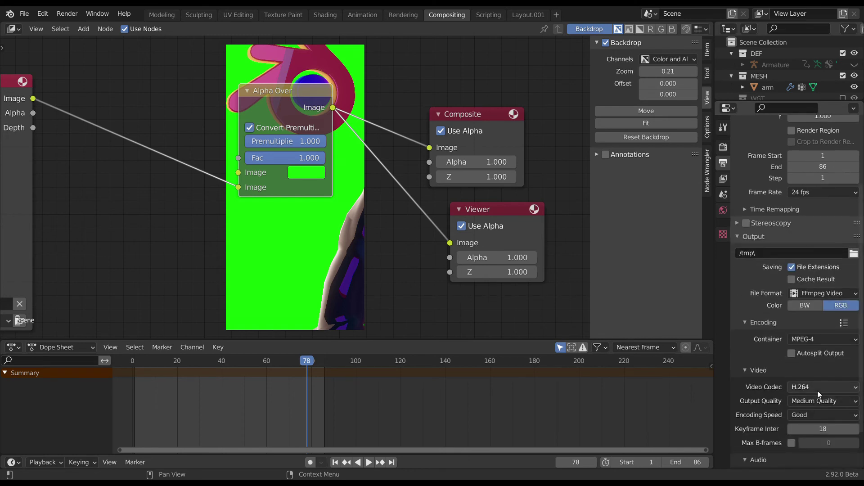
pyautogui.click(819, 398)
pyautogui.click(784, 360)
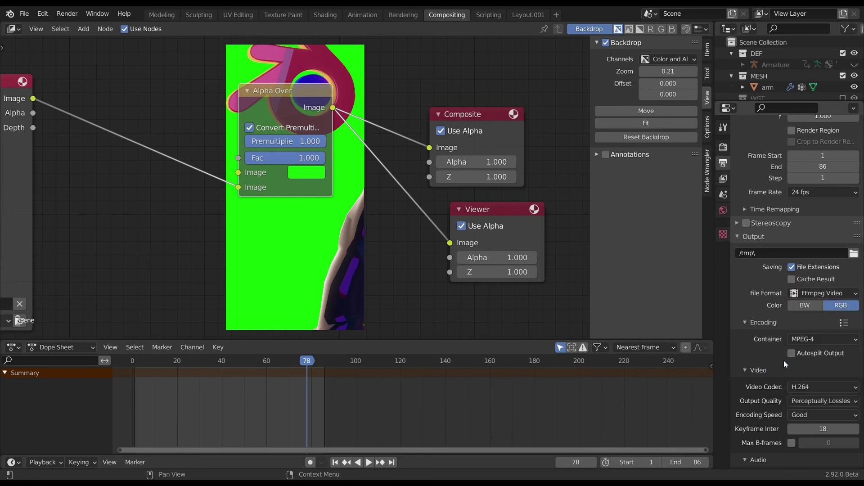
pyautogui.click(755, 370)
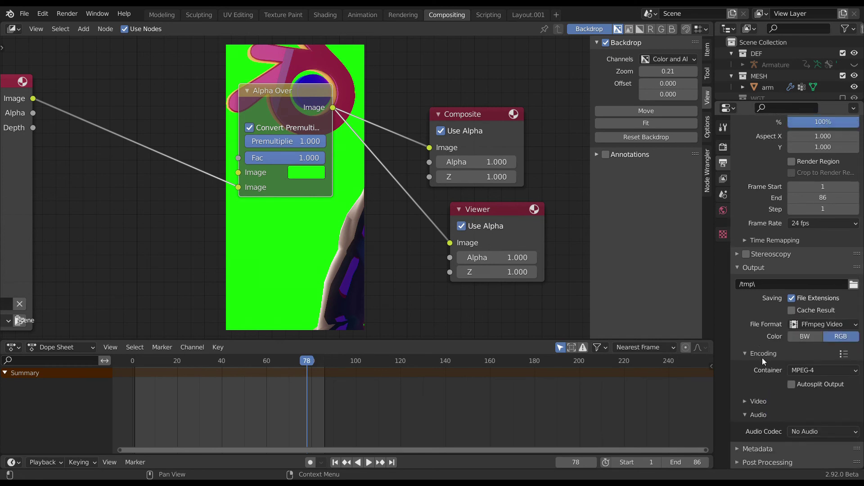
pyautogui.click(764, 354)
# Set the output path to the Pictures folder with the file name xvknbqidlnbqljb
pyautogui.click(853, 344)
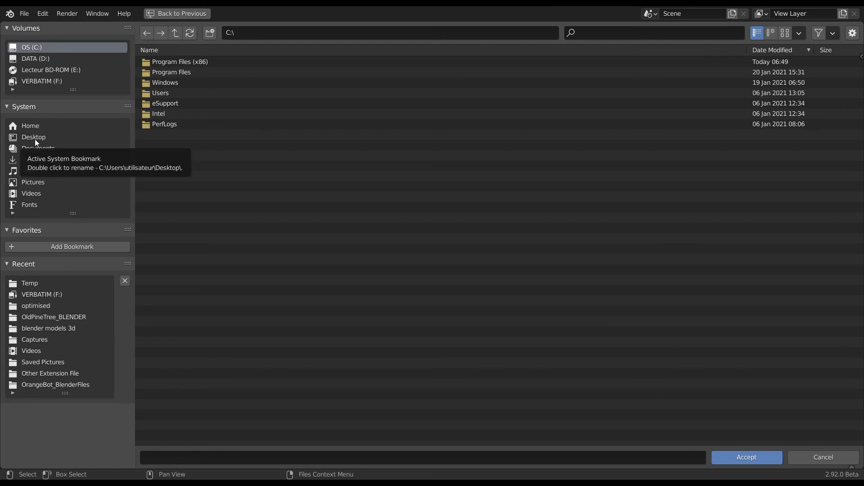
pyautogui.click(31, 181)
pyautogui.click(197, 458)
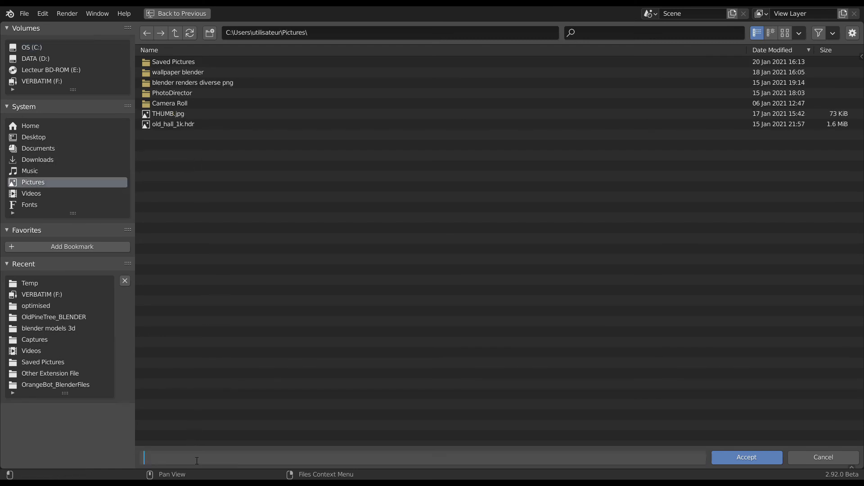
pyautogui.write('xvknbqidlnbqljb')
pyautogui.press('Return')
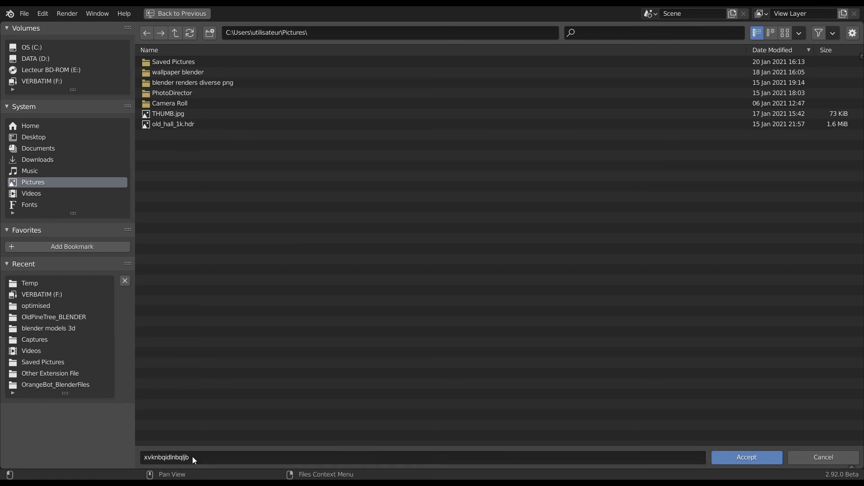
pyautogui.click(732, 458)
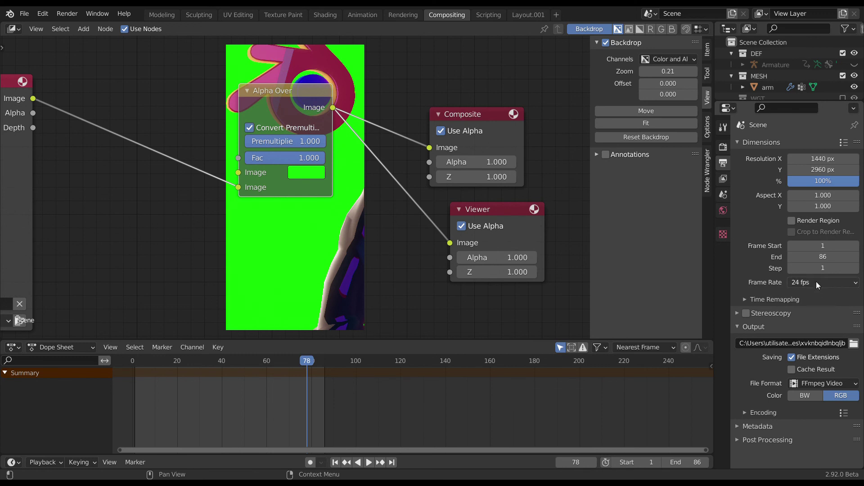
# Apply the Wallpaper preset to the render dimensions and review the list of available presets again
pyautogui.click(844, 142)
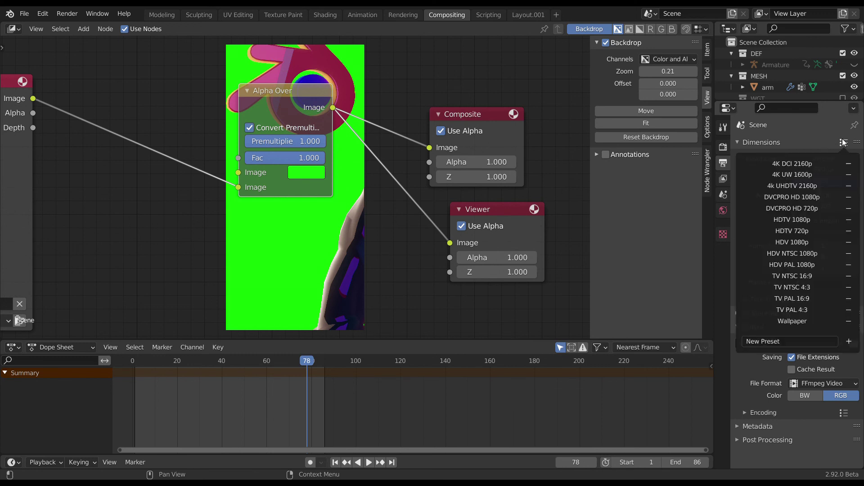
pyautogui.click(802, 323)
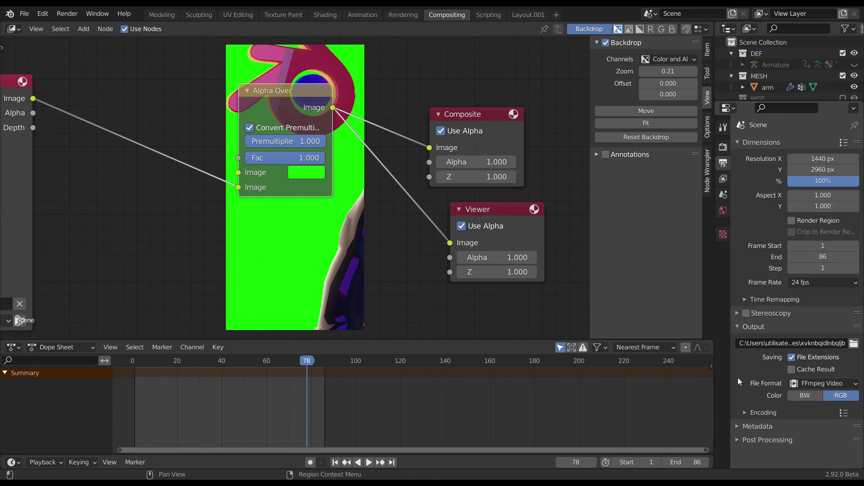
pyautogui.click(844, 145)
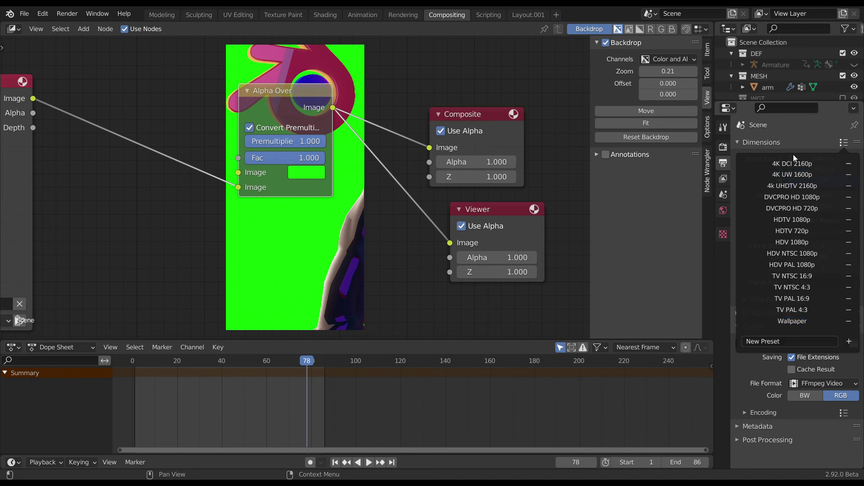
pyautogui.click(793, 139)
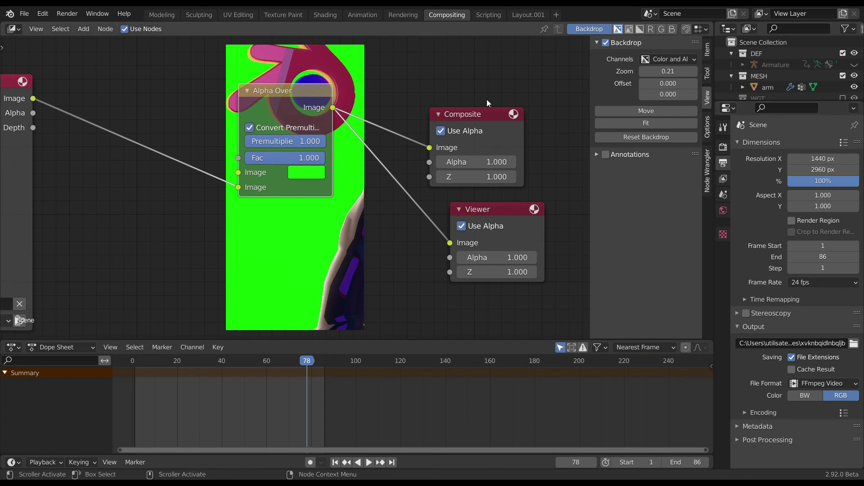
# Switch to the Layout.001 workspace to view the arm and logo scene
pyautogui.click(528, 15)
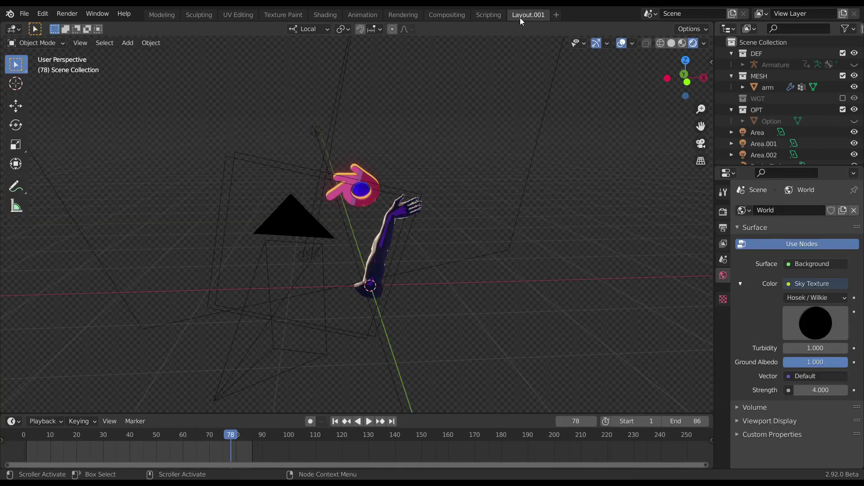